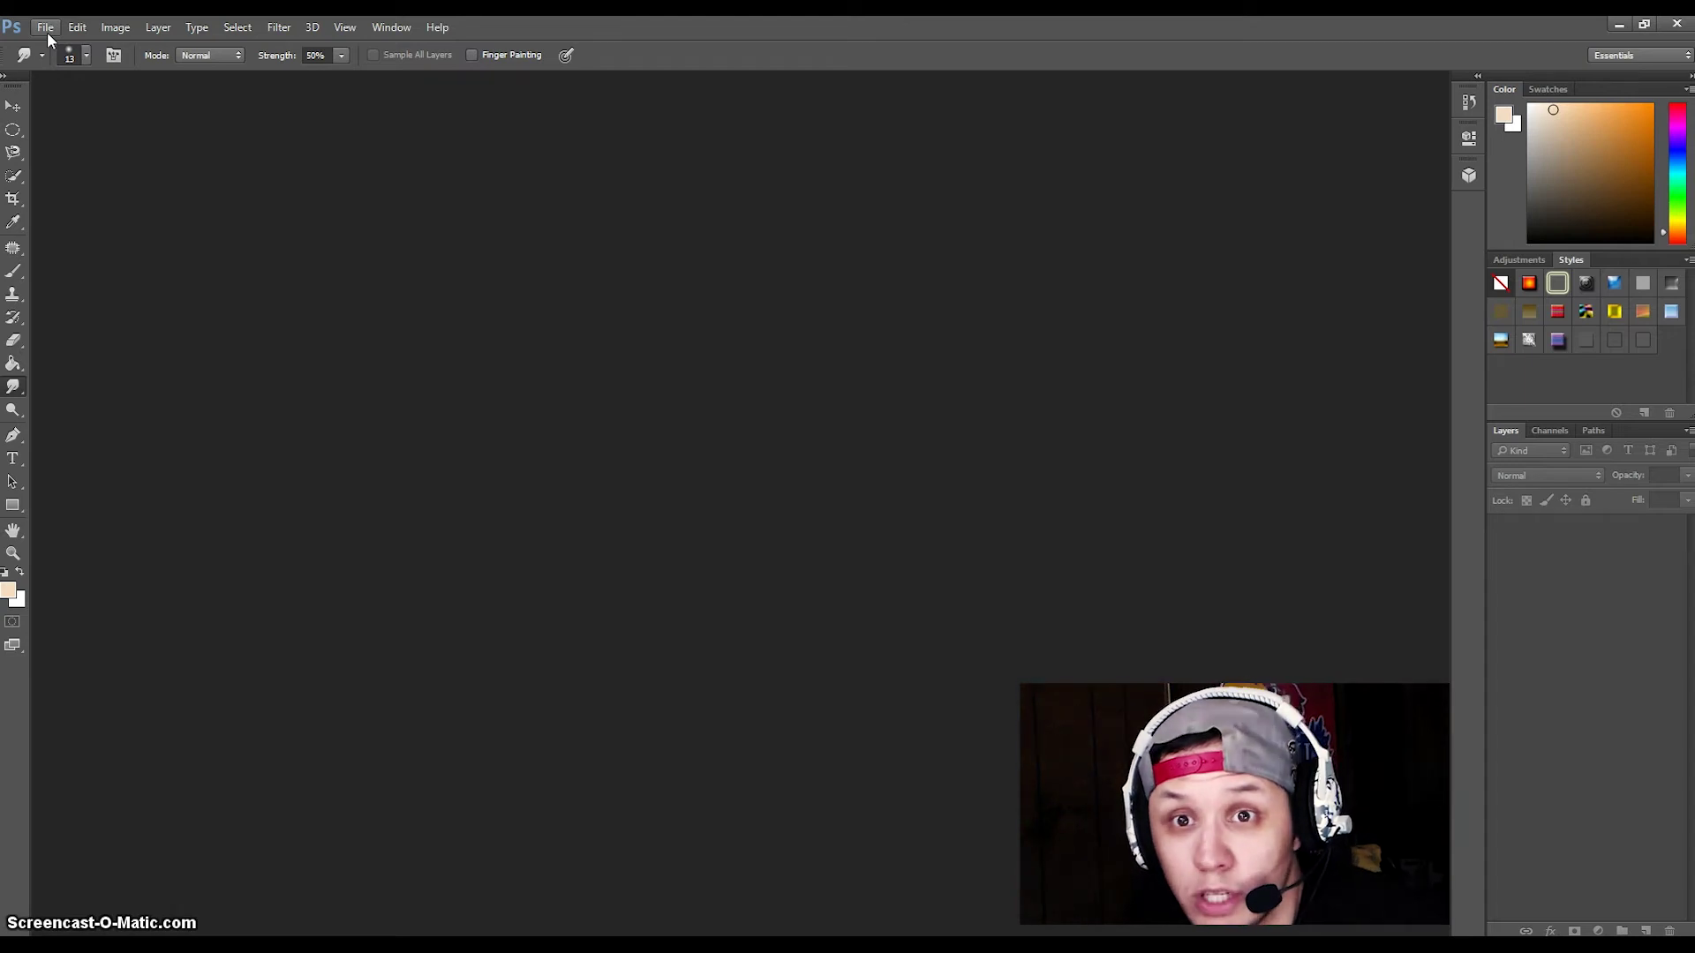
Open the football-jersey man's photo.
click(46, 32)
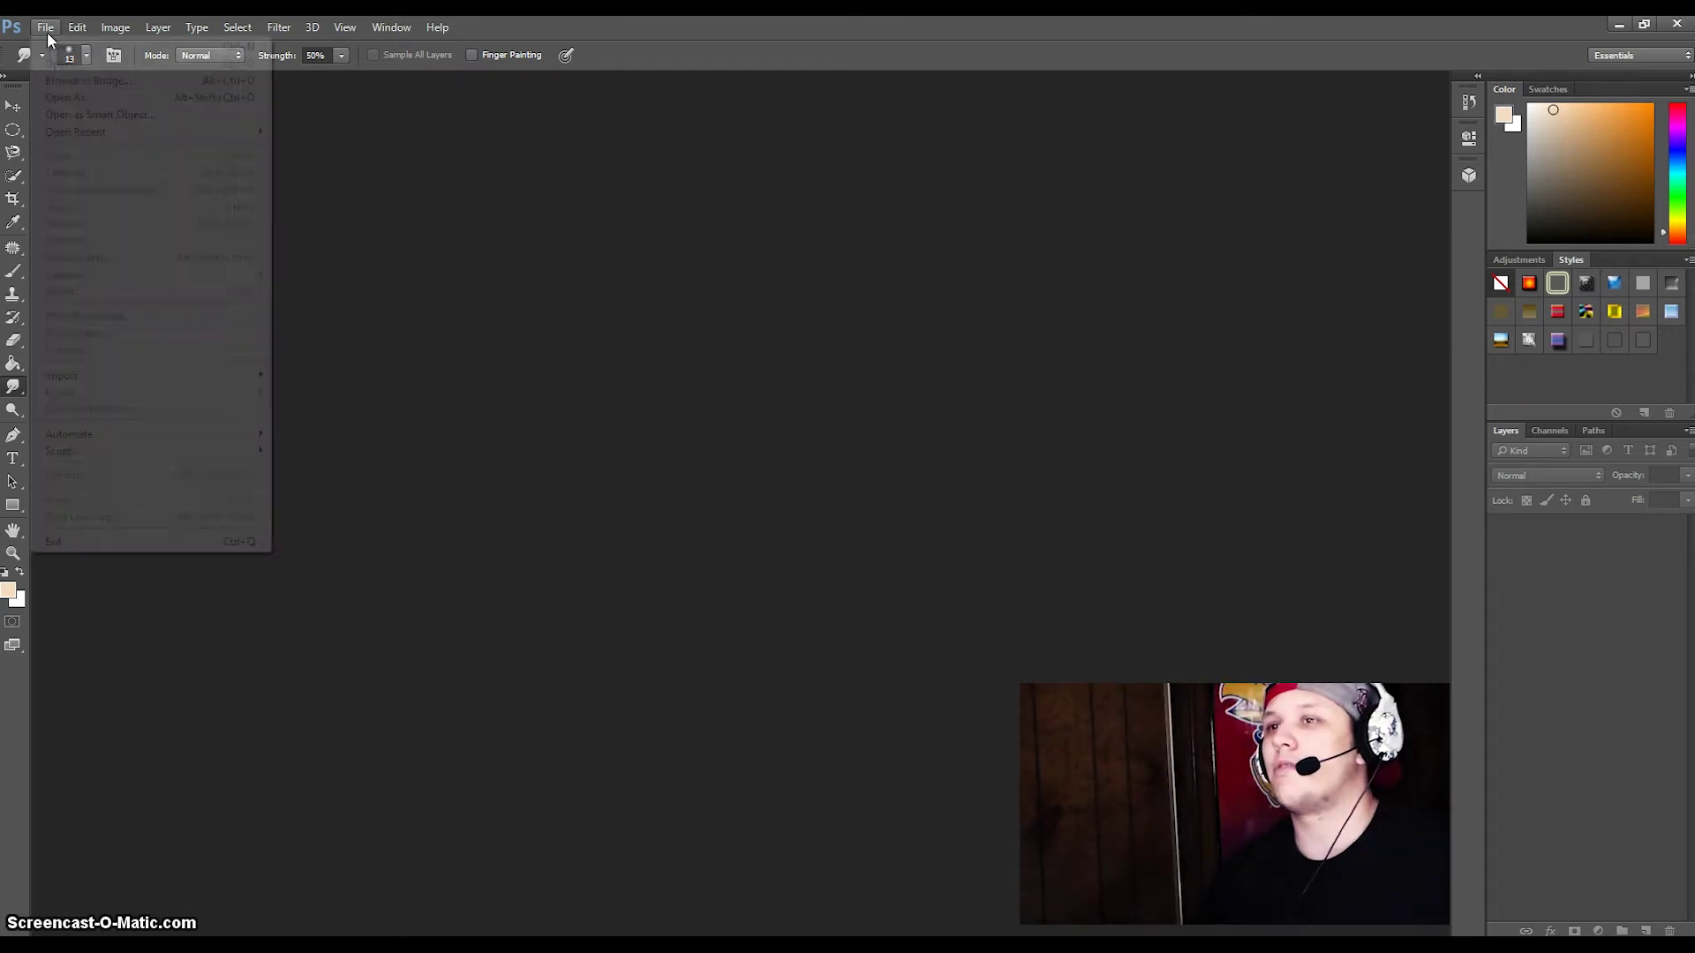
click(70, 67)
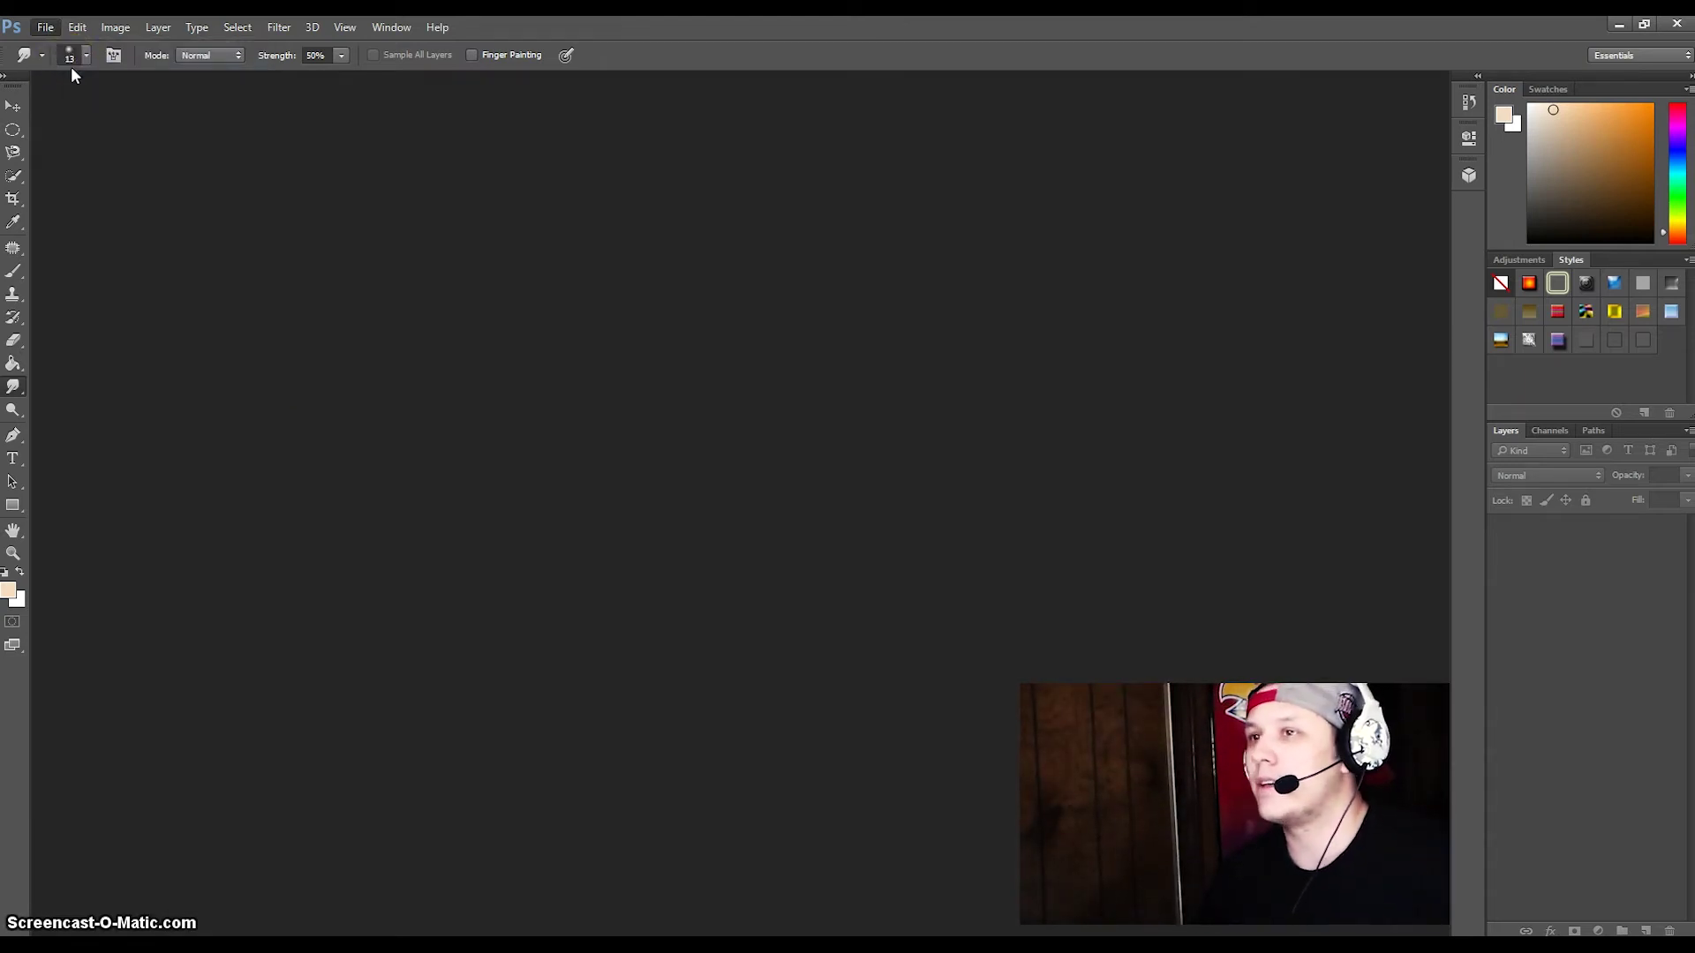
mouse_move(833, 168)
mouse_down()
mouse_move(835, 237)
mouse_move(838, 167)
mouse_up()
double_click(189, 244)
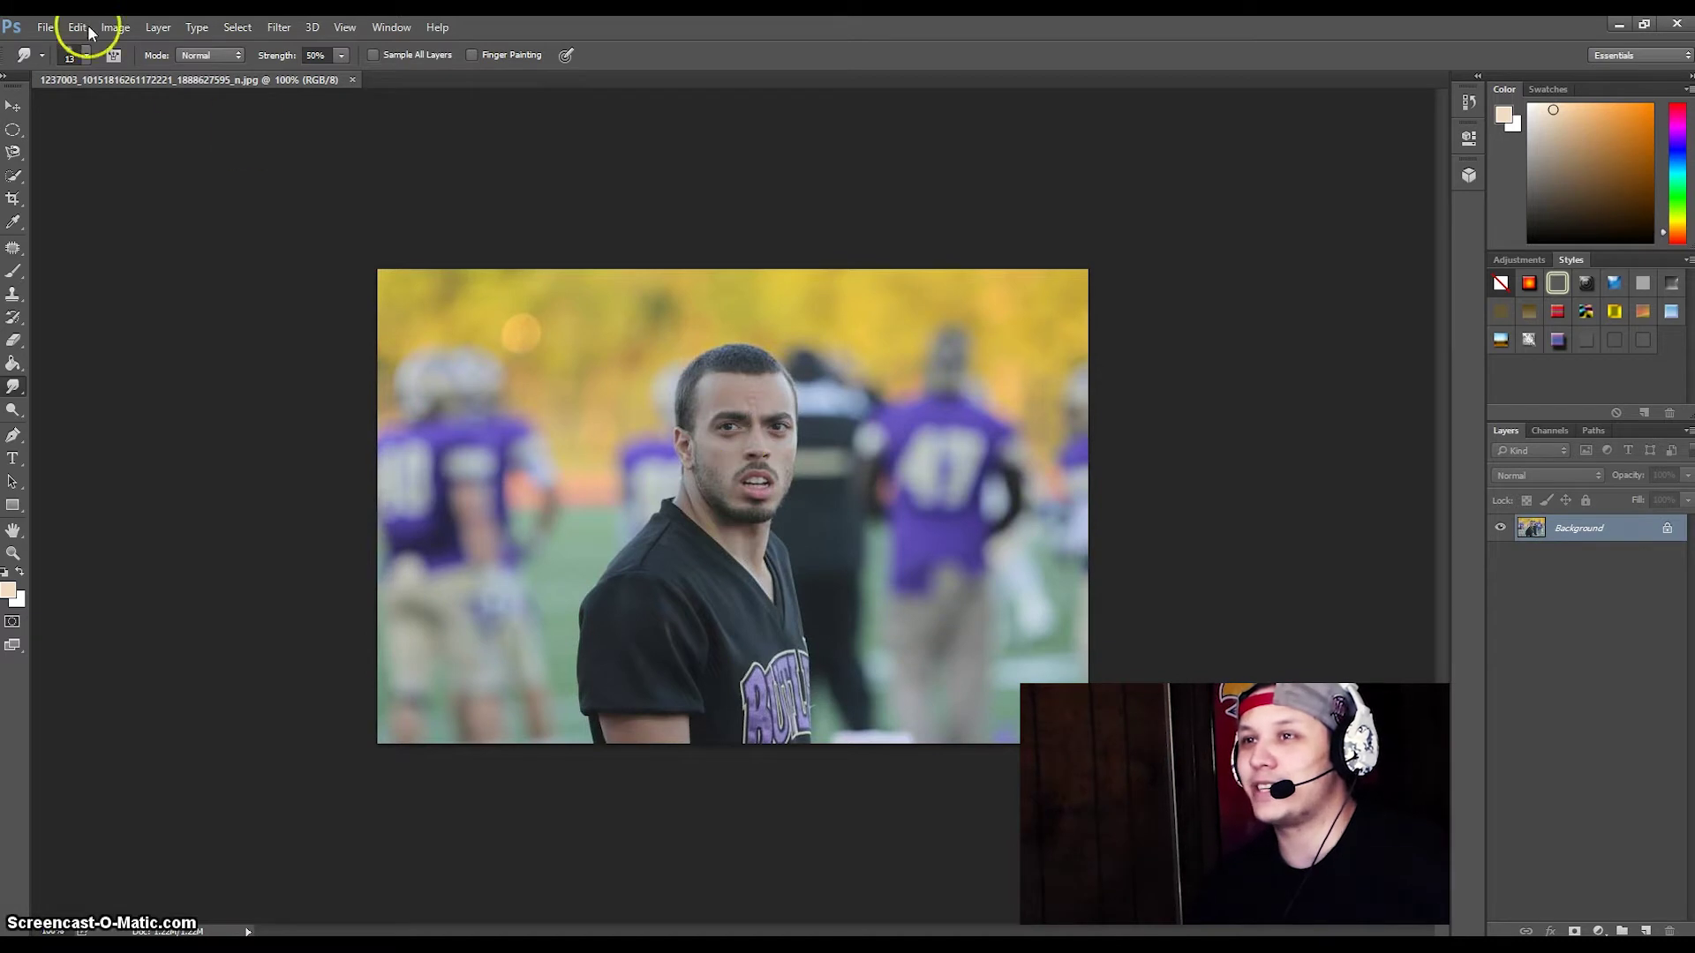
Open the shirtless man's photo download (7).jpg as a second document.
click(40, 30)
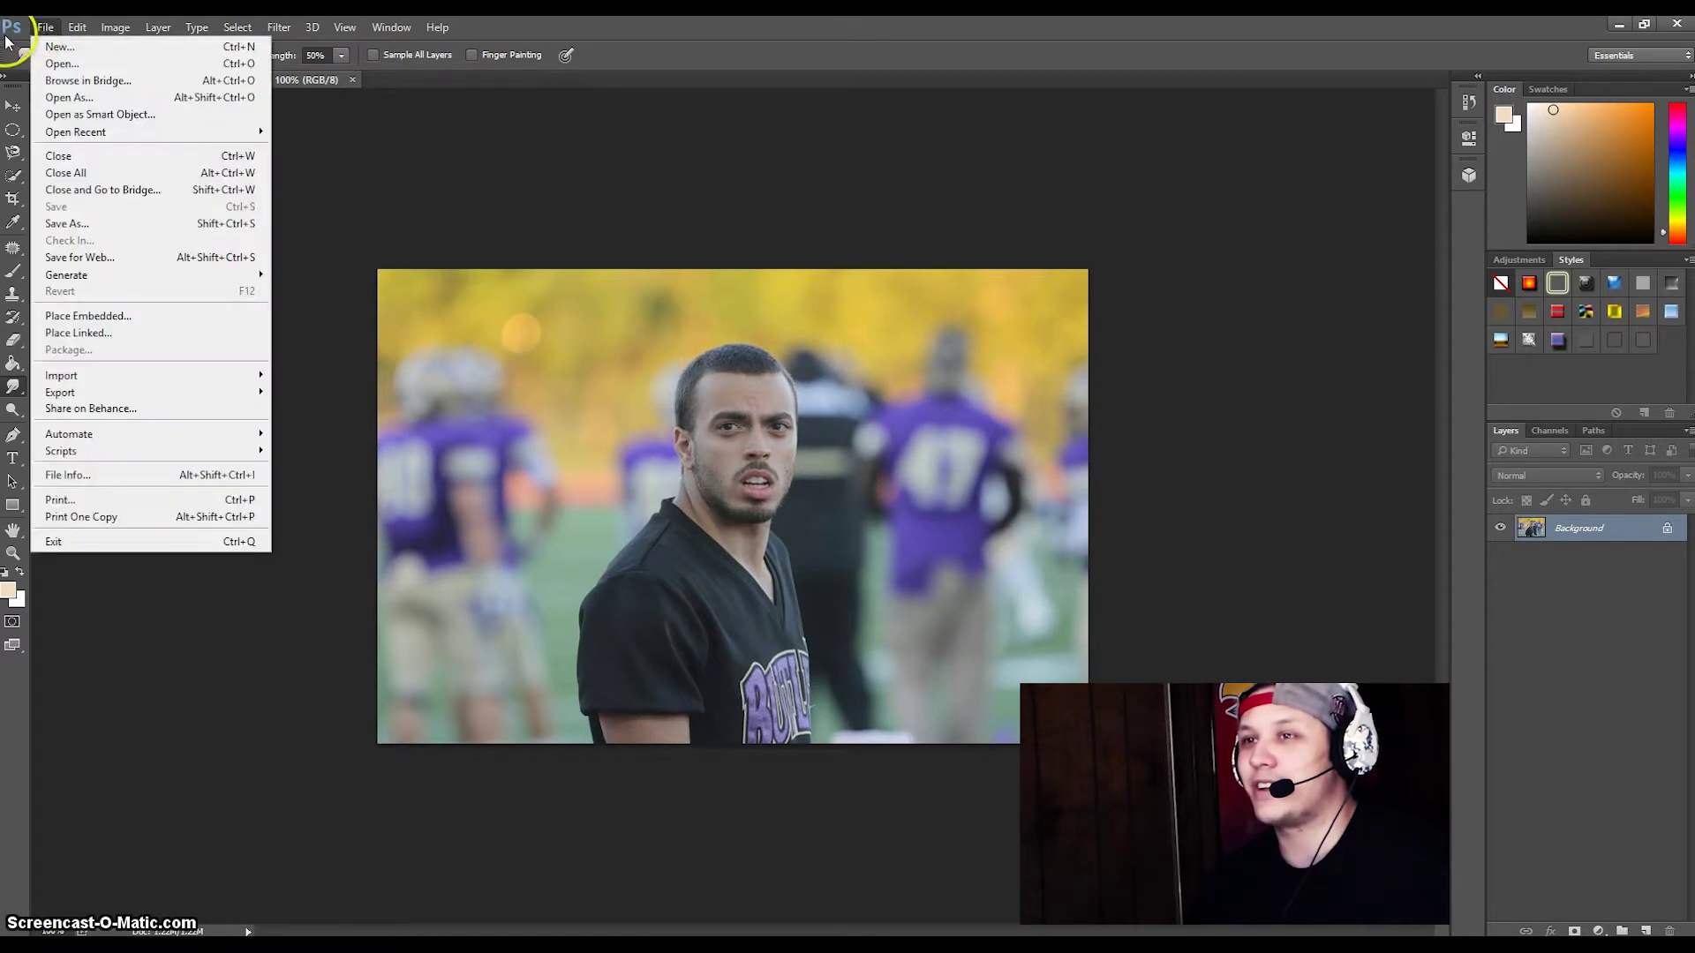
click(86, 68)
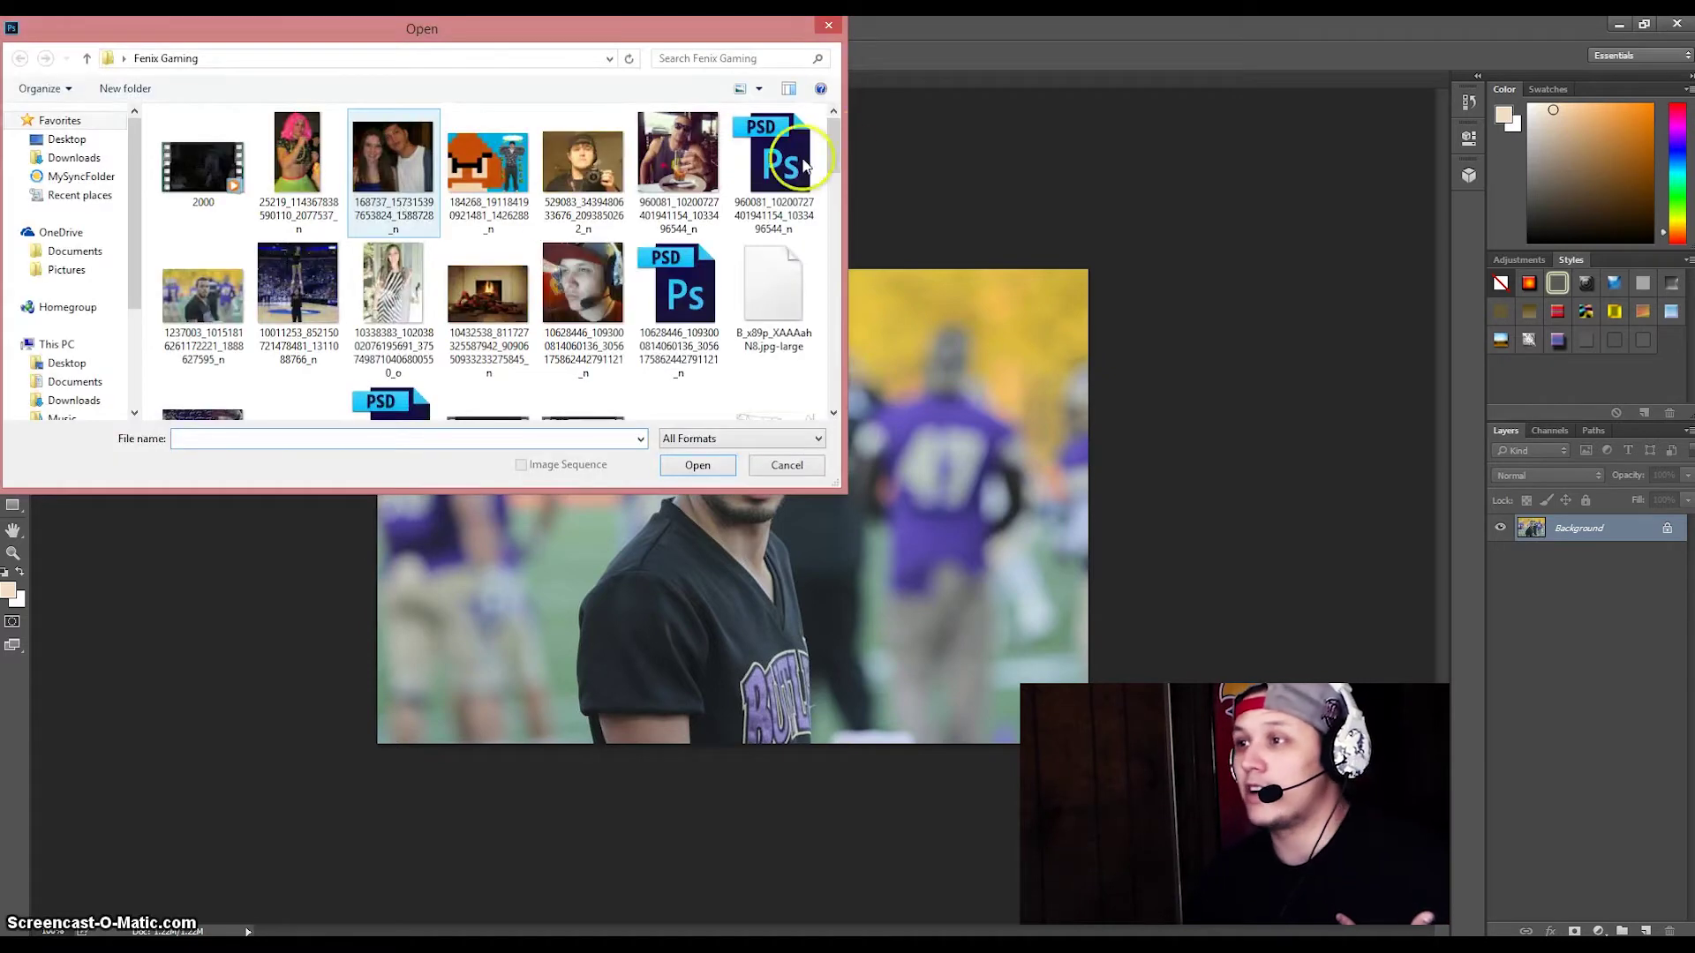
drag(833, 124, 834, 210)
click(777, 188)
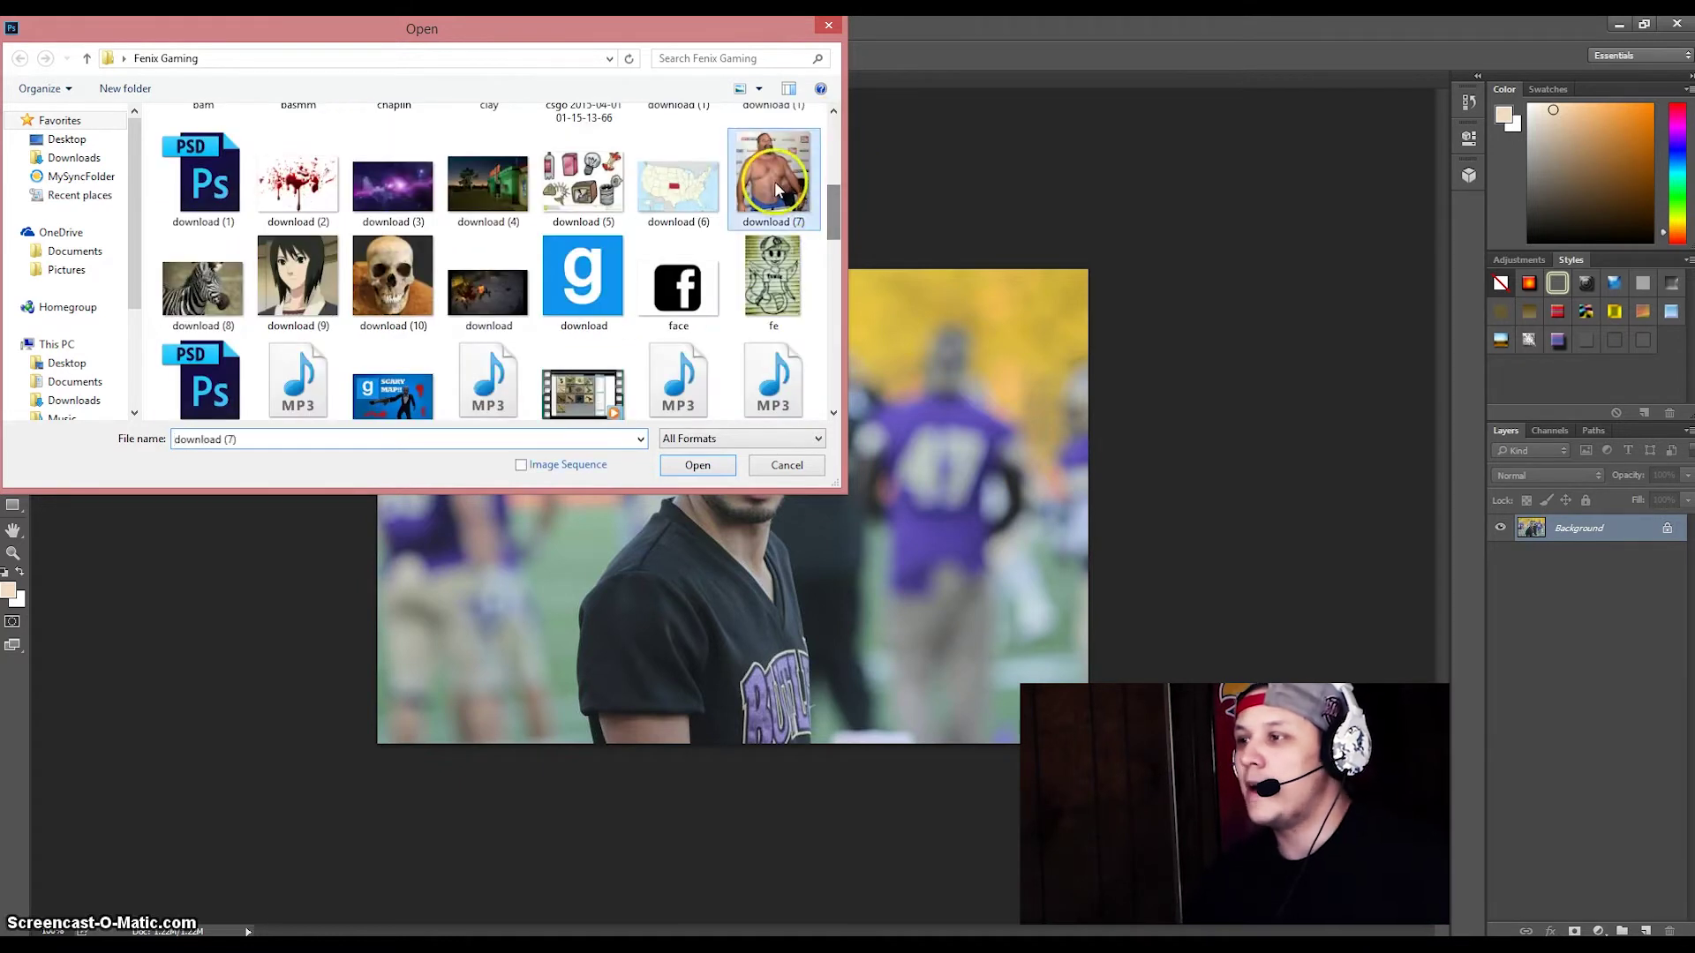
click(703, 465)
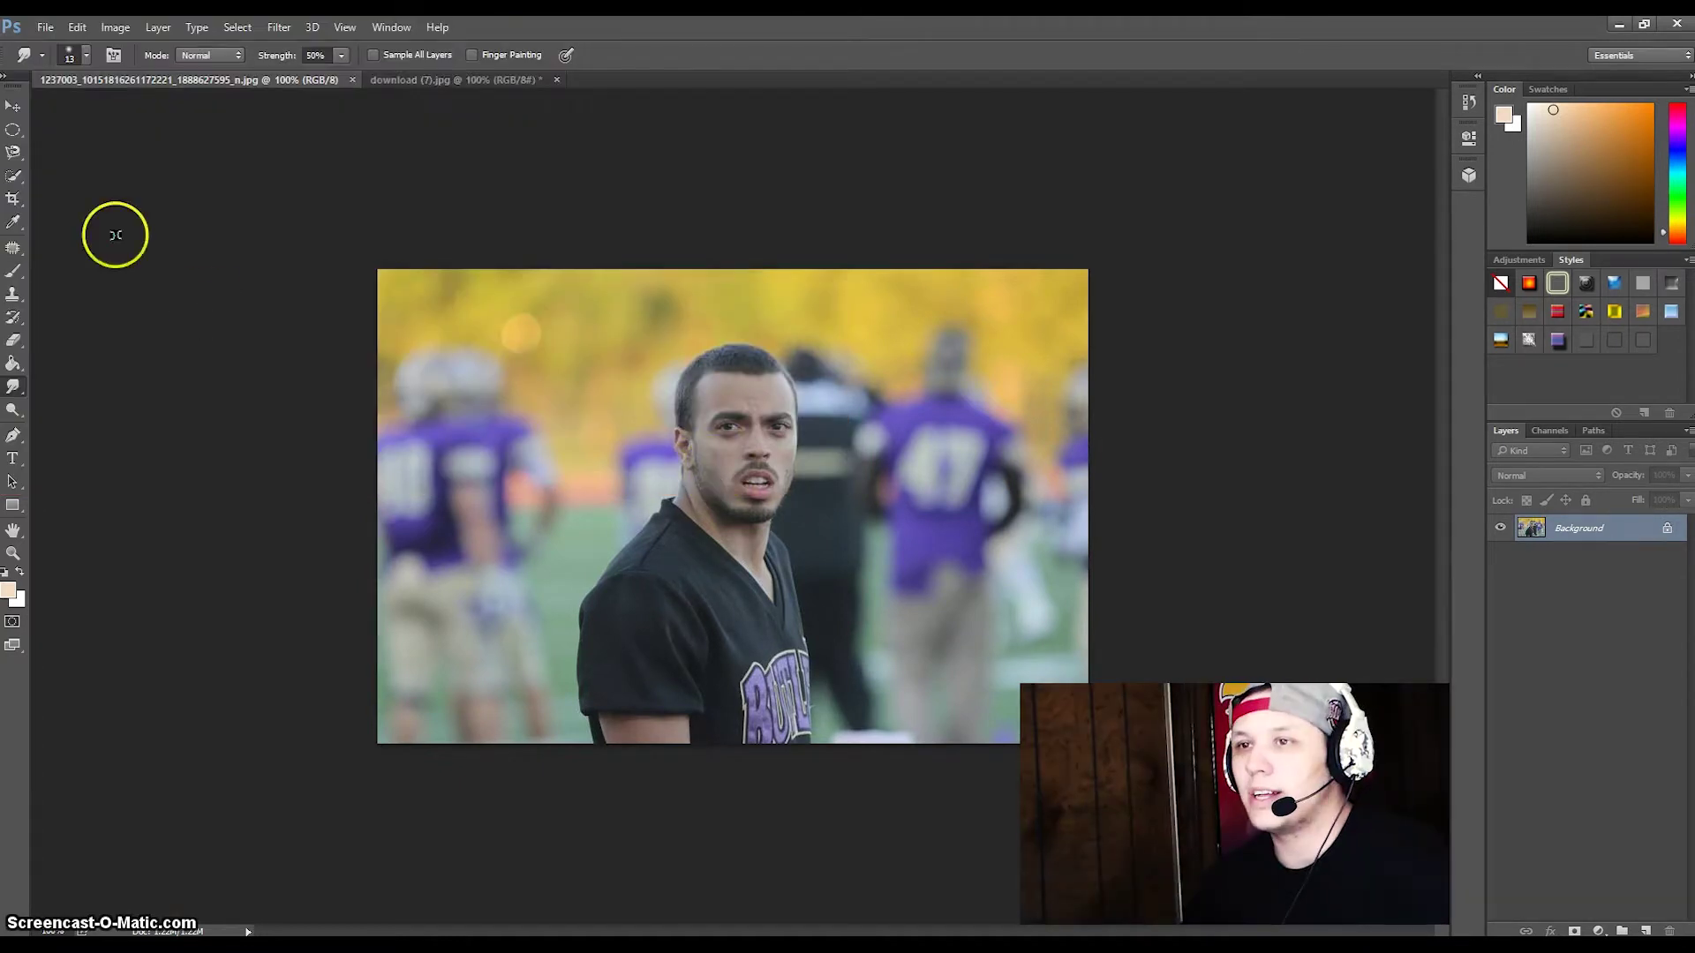
click(12, 130)
Paste an oval of the jersey man's face onto the shirtless man, erase its edges, raise saturation to +73.
drag(702, 381, 795, 499)
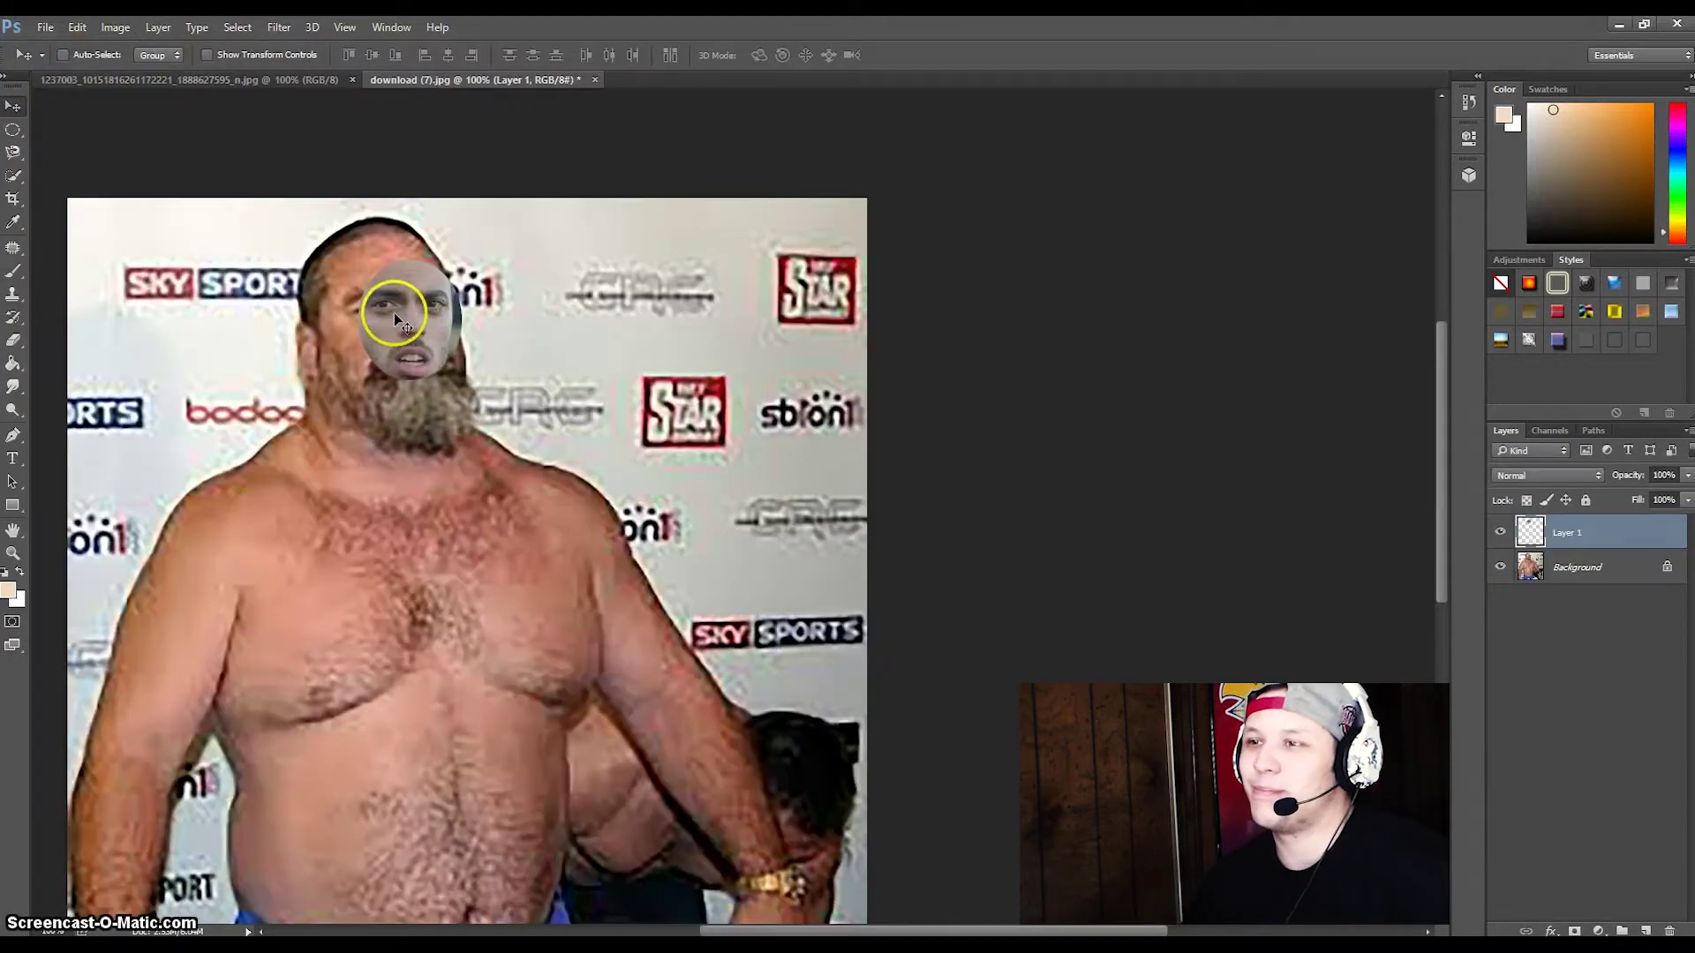
mouse_move(394, 312)
mouse_down()
mouse_move(385, 481)
mouse_move(407, 326)
mouse_move(472, 301)
mouse_up()
key(e)
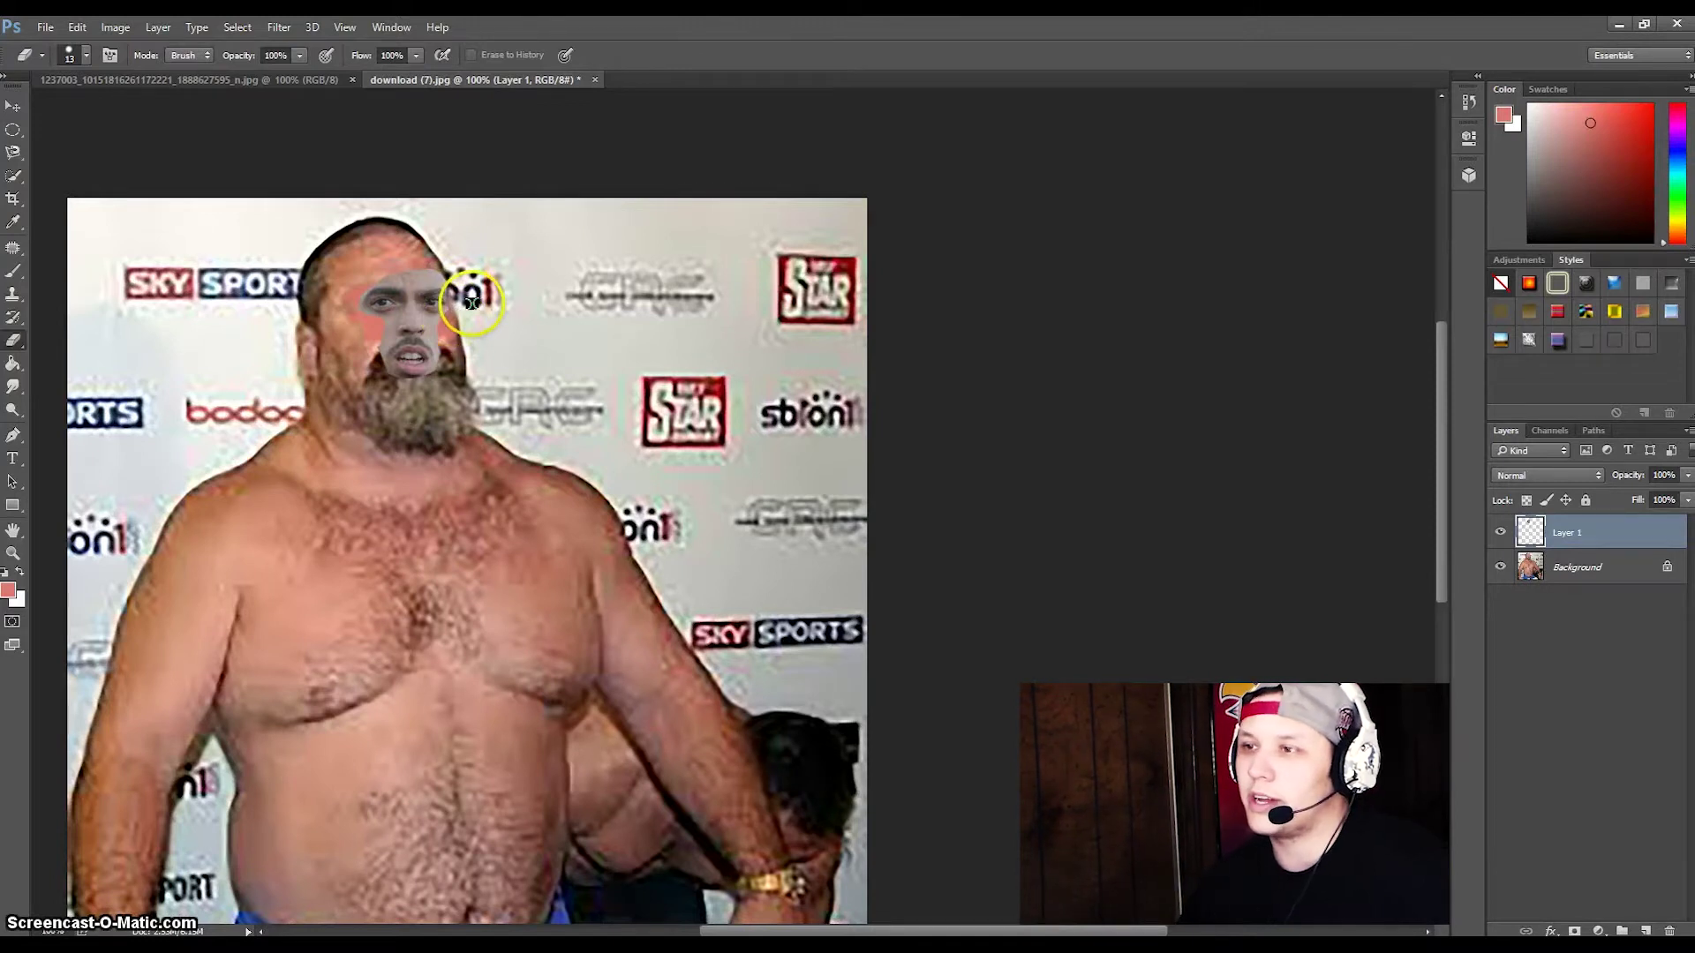
key(ctrl+u)
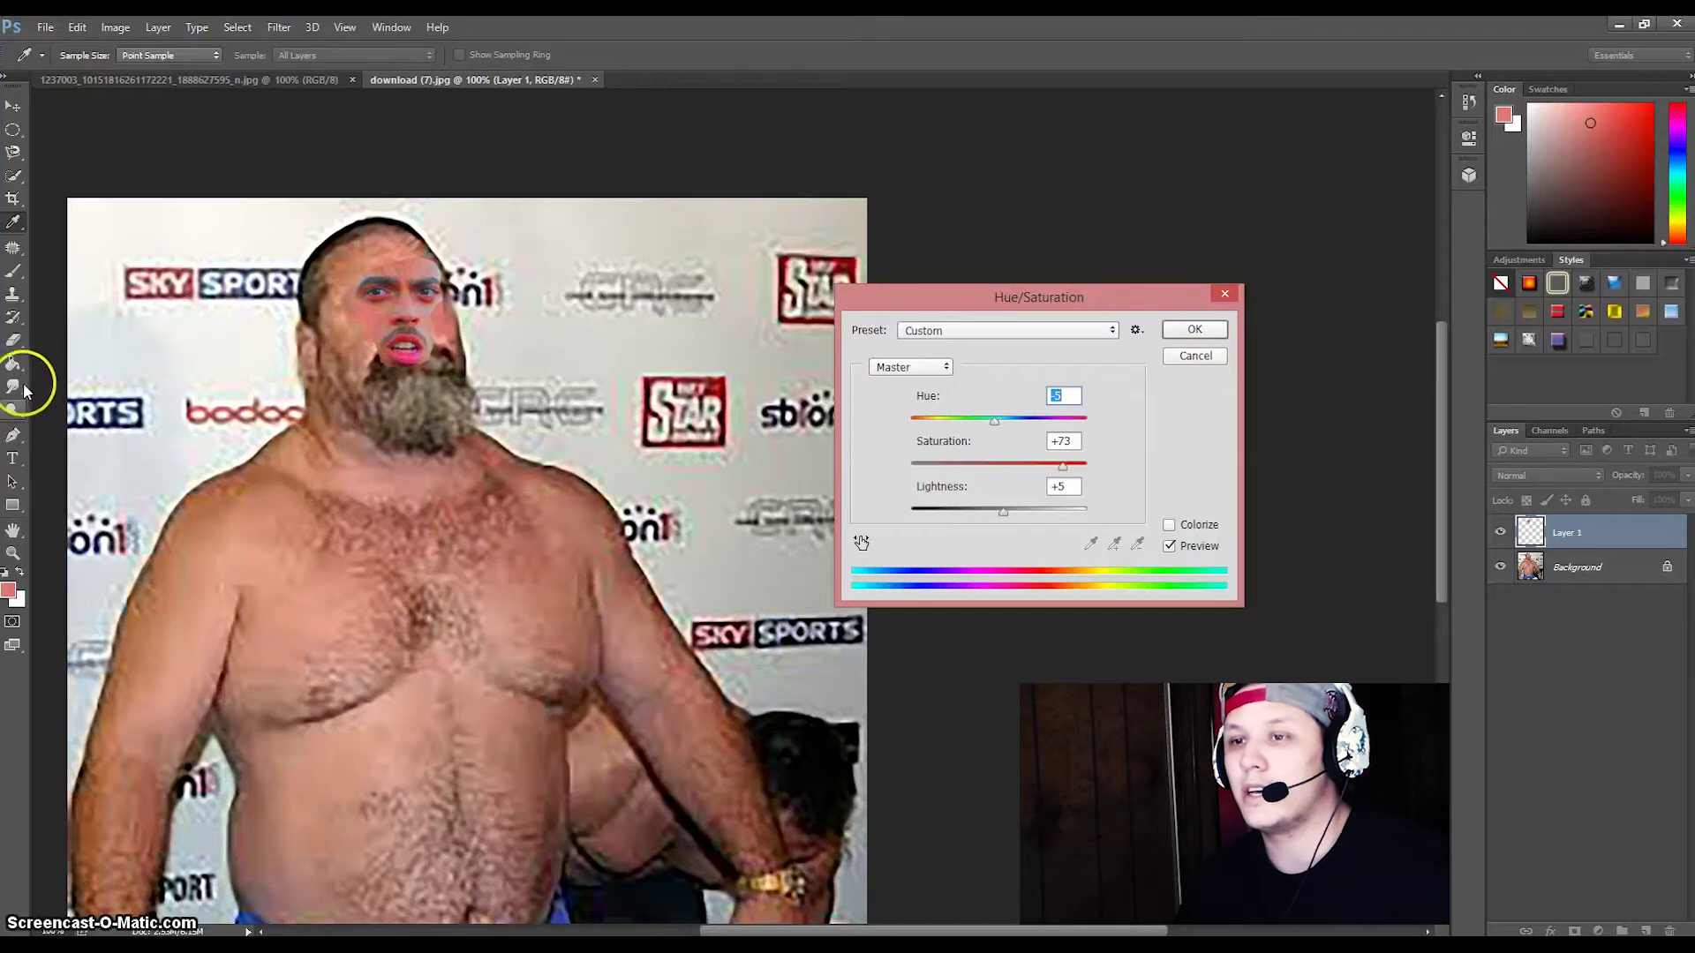
Apply the saturation boost and shift the pasted mouth down and to the right.
key(Return)
click(13, 130)
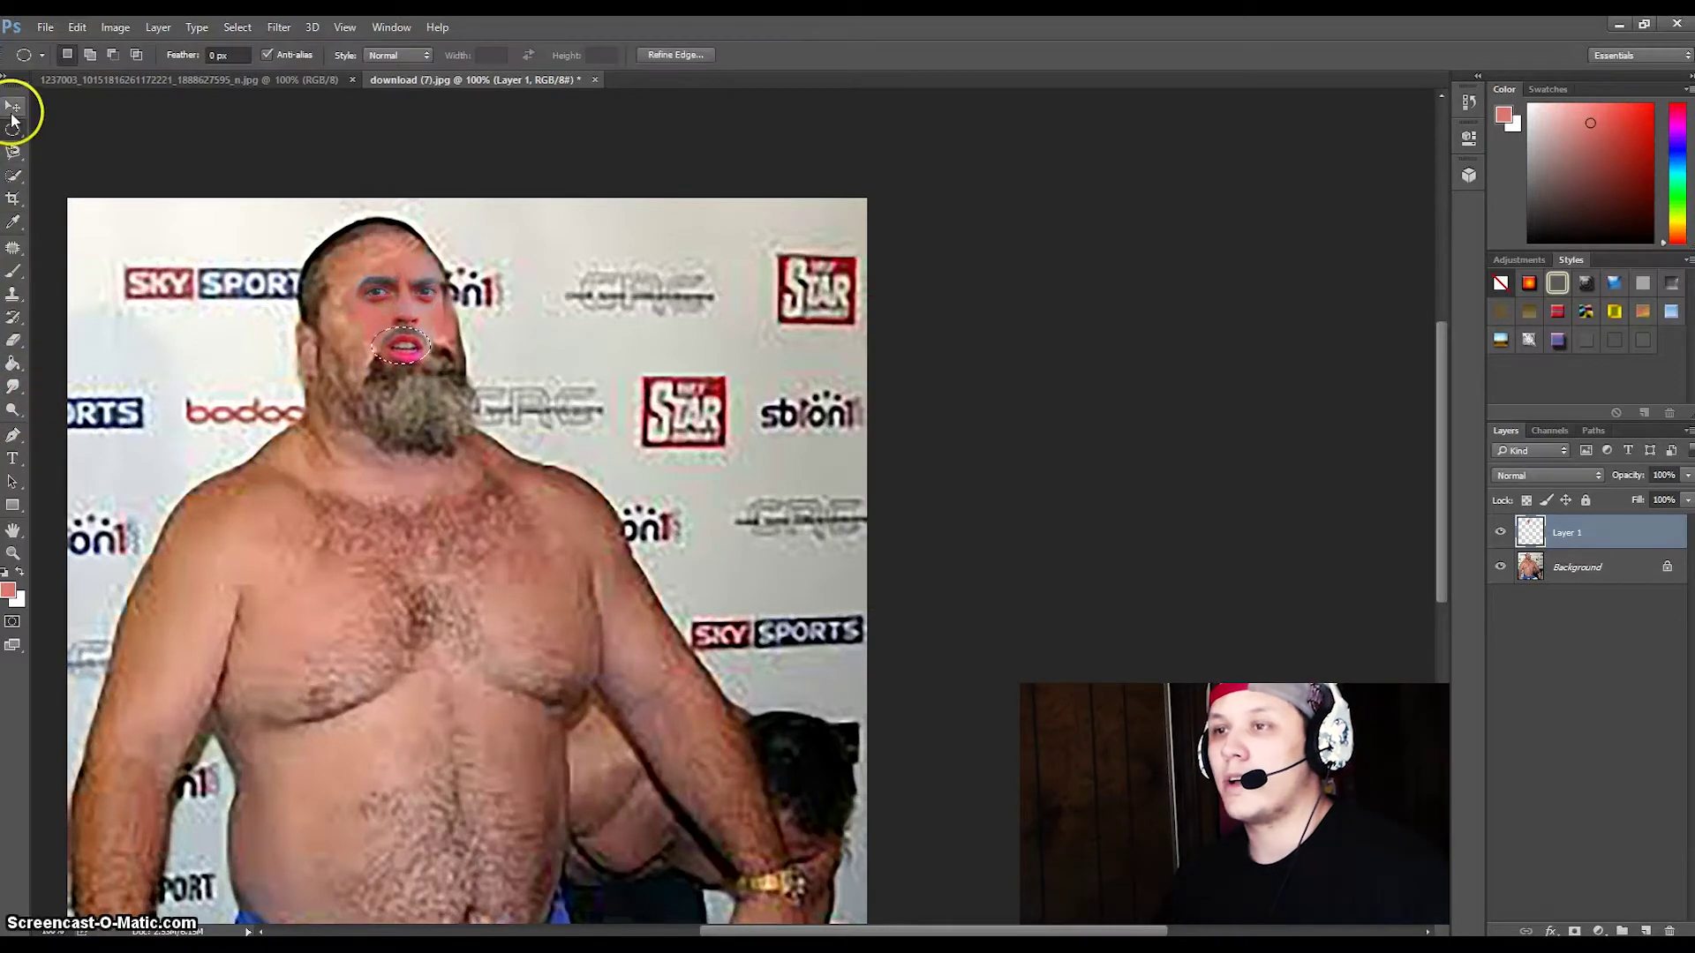
click(13, 106)
drag(401, 344, 417, 361)
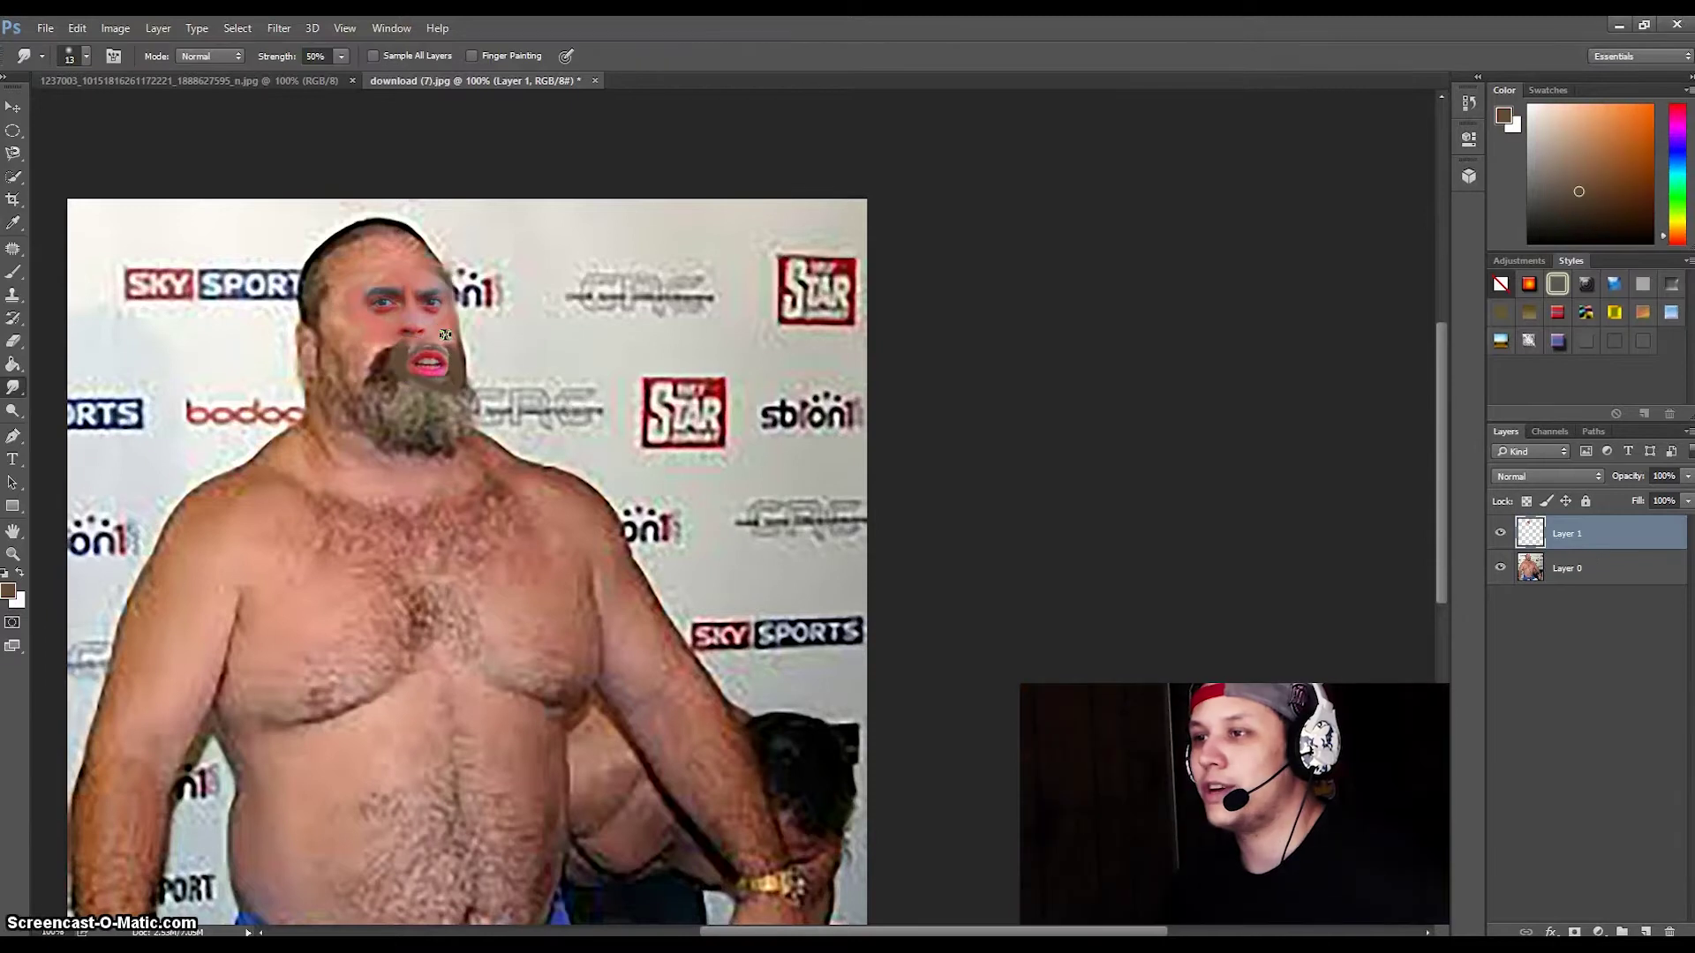
Smudge the face edges into the head and blend the beard with the lips.
drag(347, 305, 426, 277)
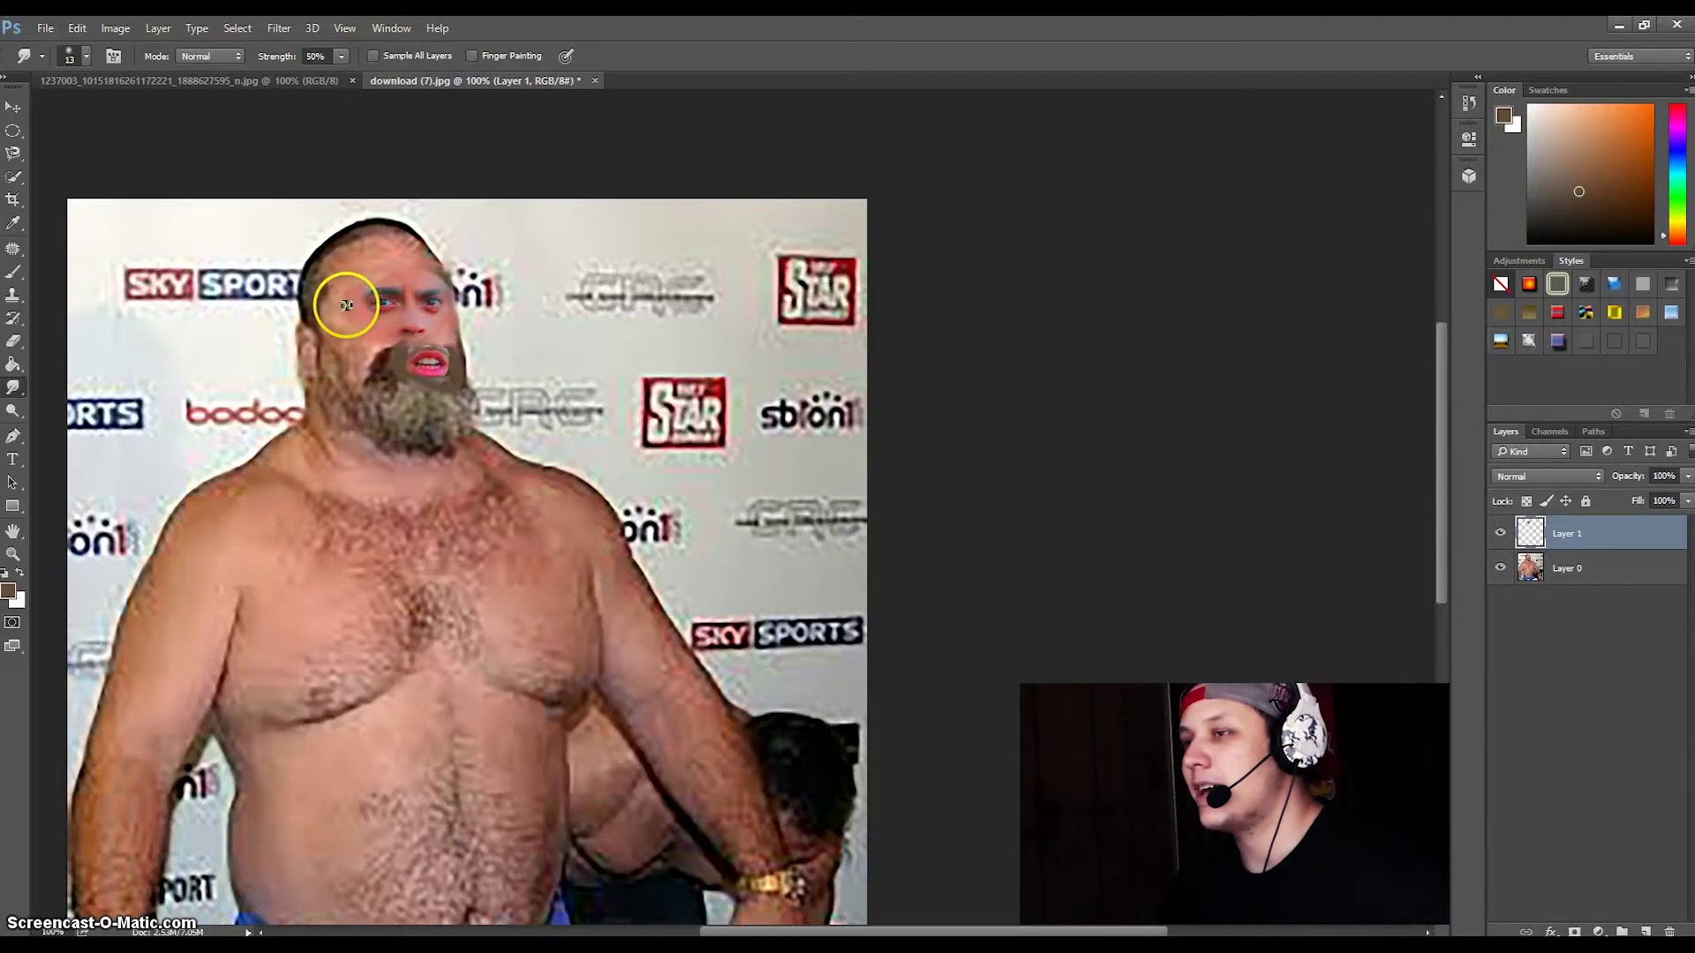
key(alt+bracketleft)
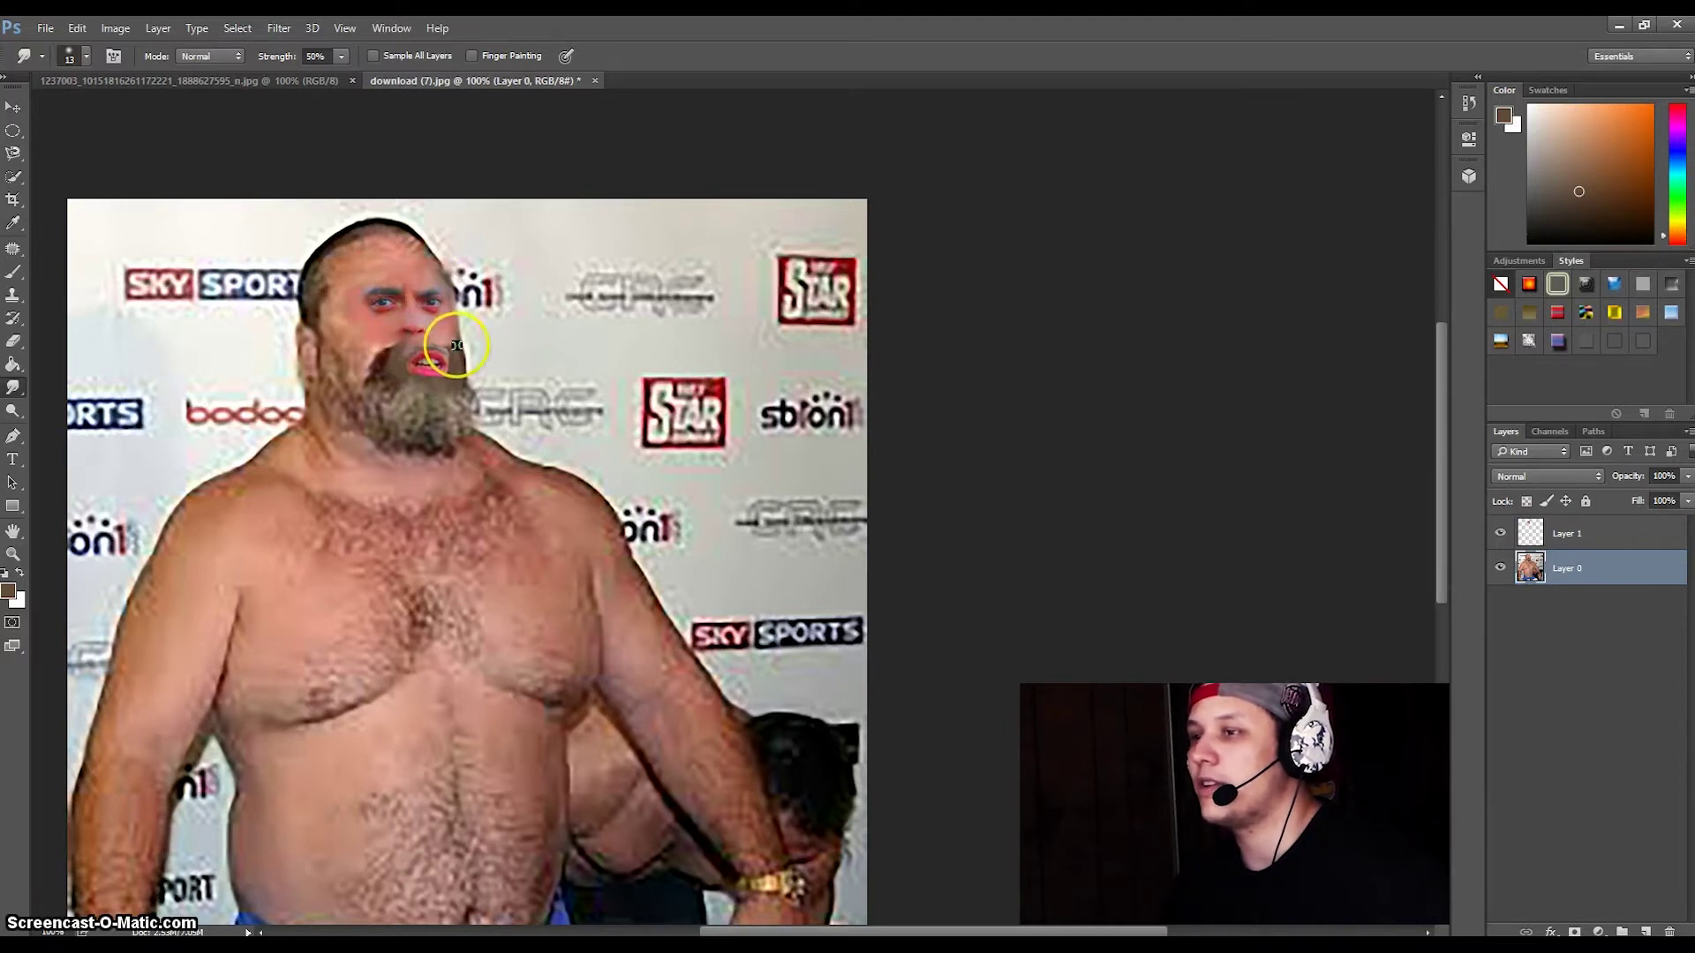
mouse_move(451, 337)
mouse_down()
mouse_move(397, 364)
mouse_move(461, 388)
mouse_up()
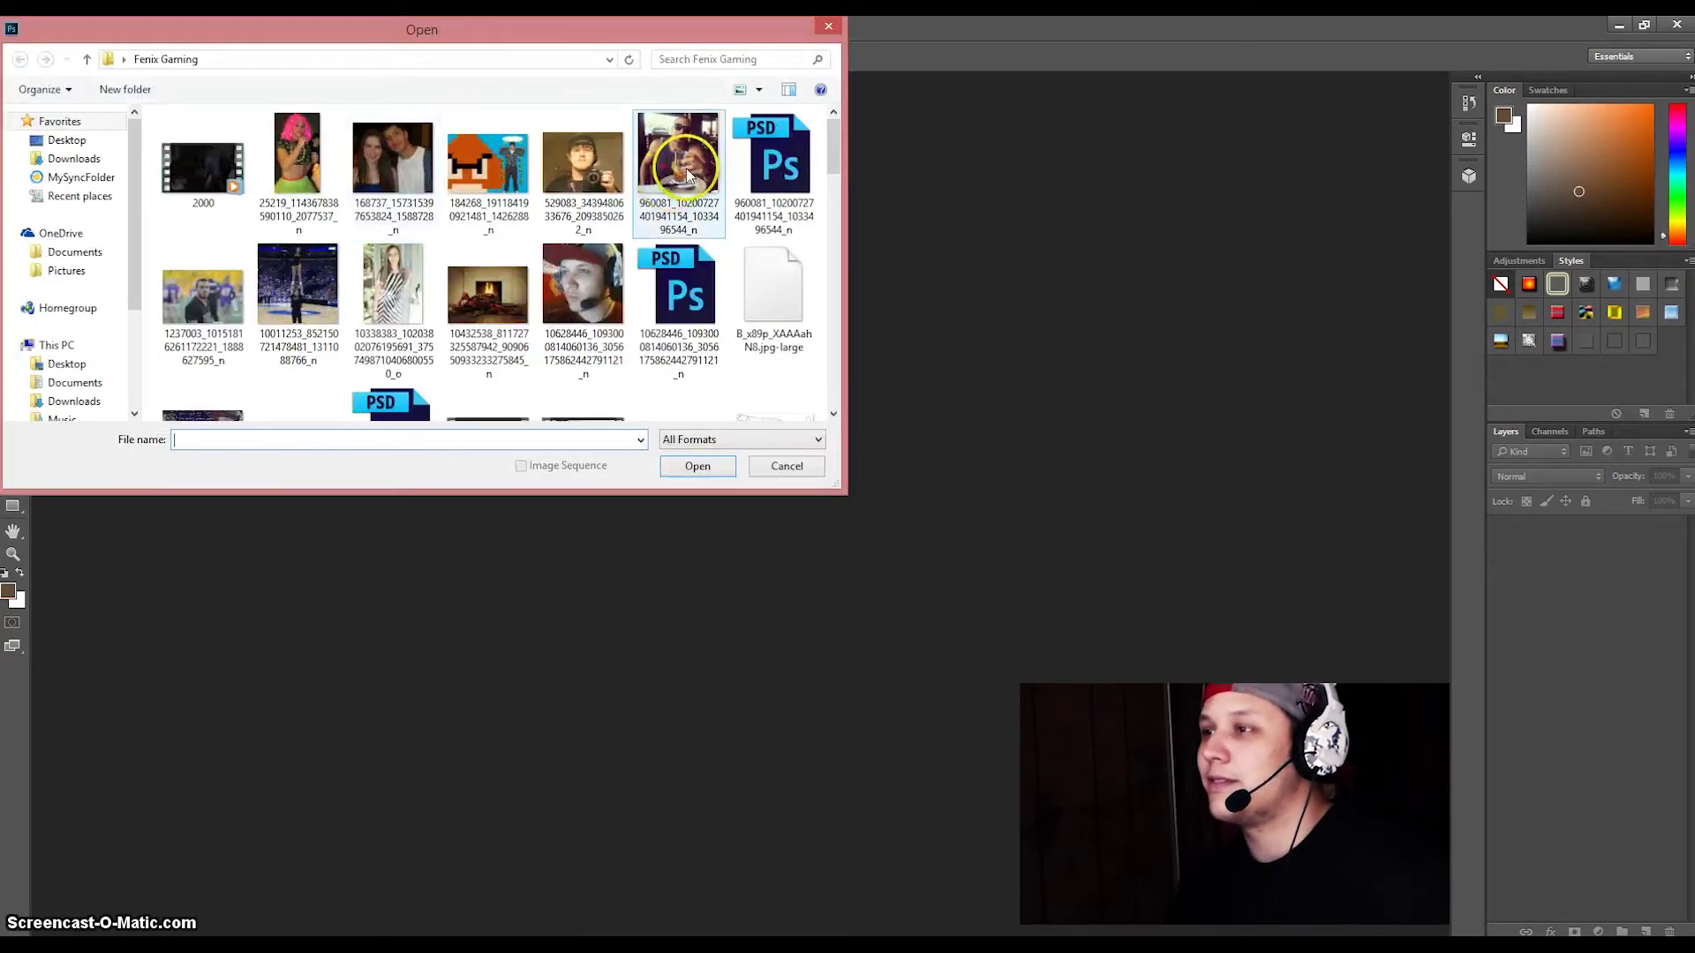
Open the beer-drinker photo and the cartoon muscle-arm image, placing the pink arm over his left arm.
double_click(687, 172)
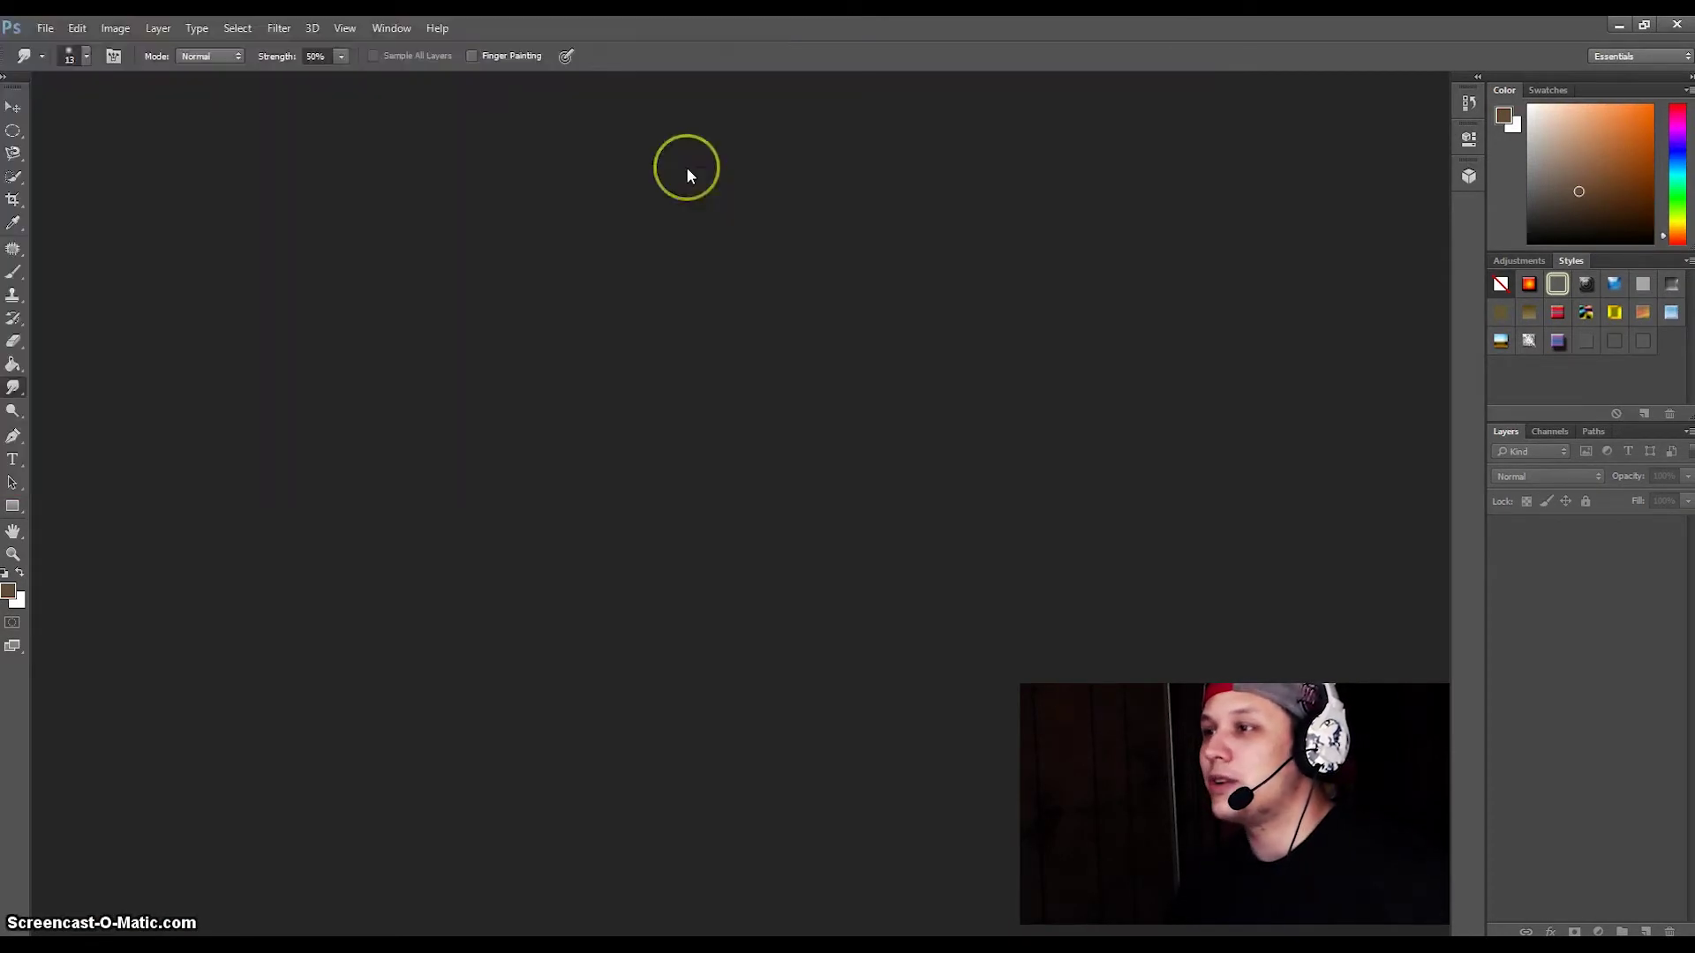
click(46, 28)
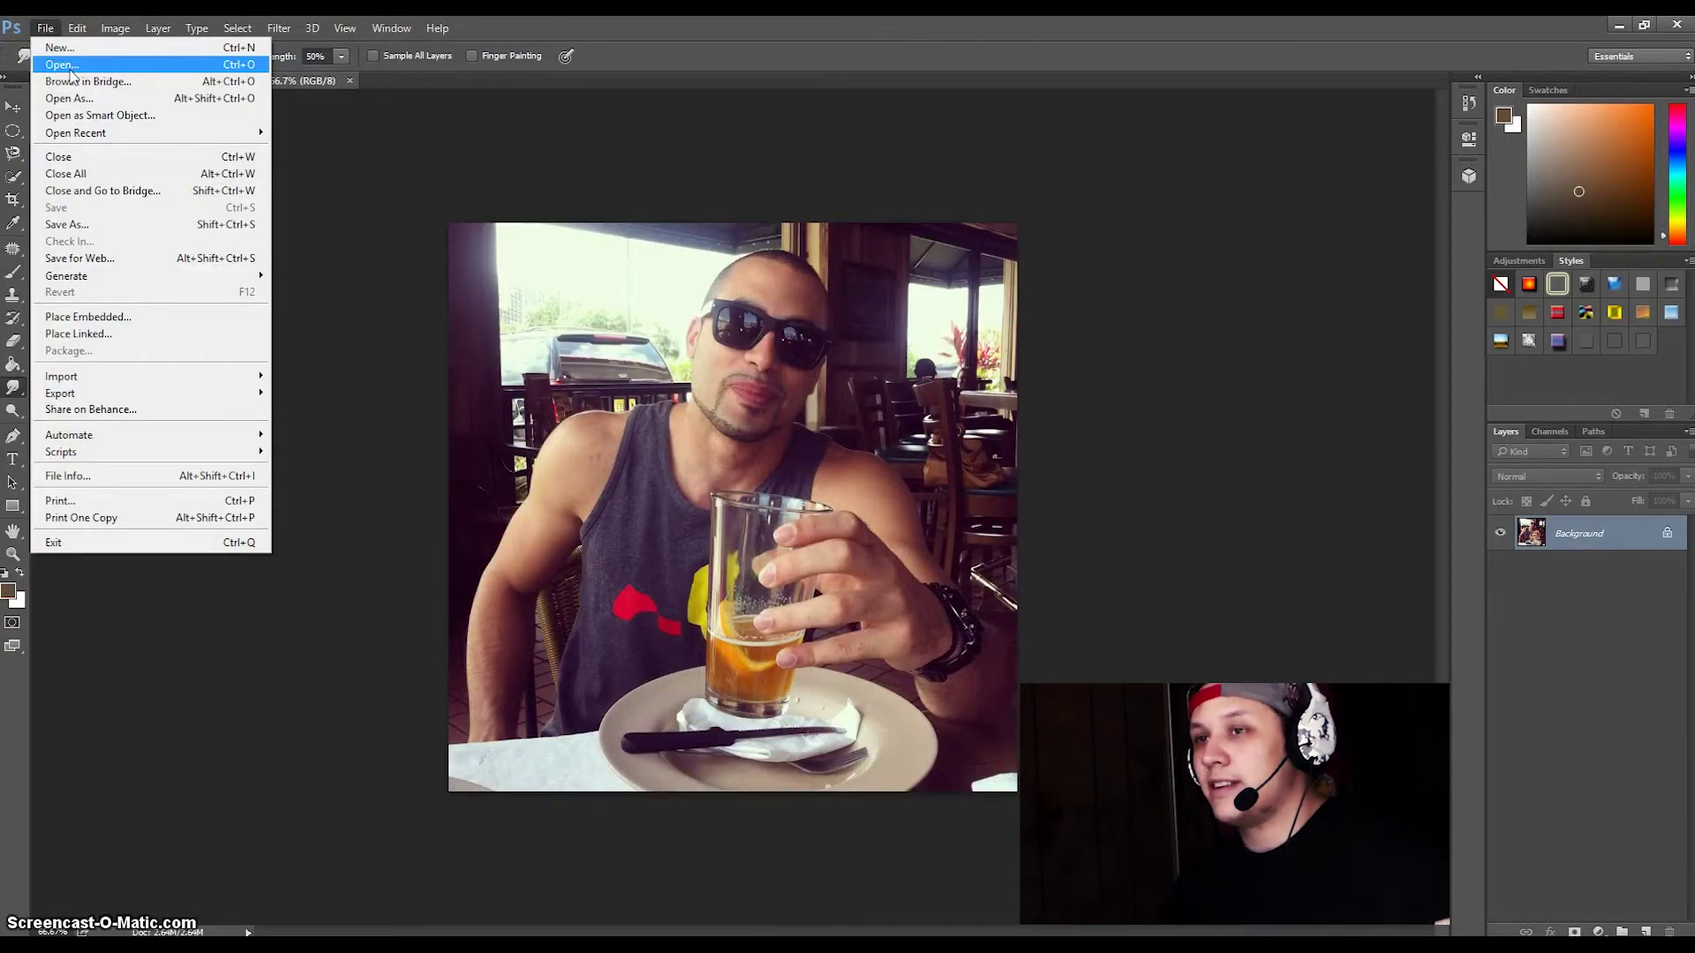
click(71, 71)
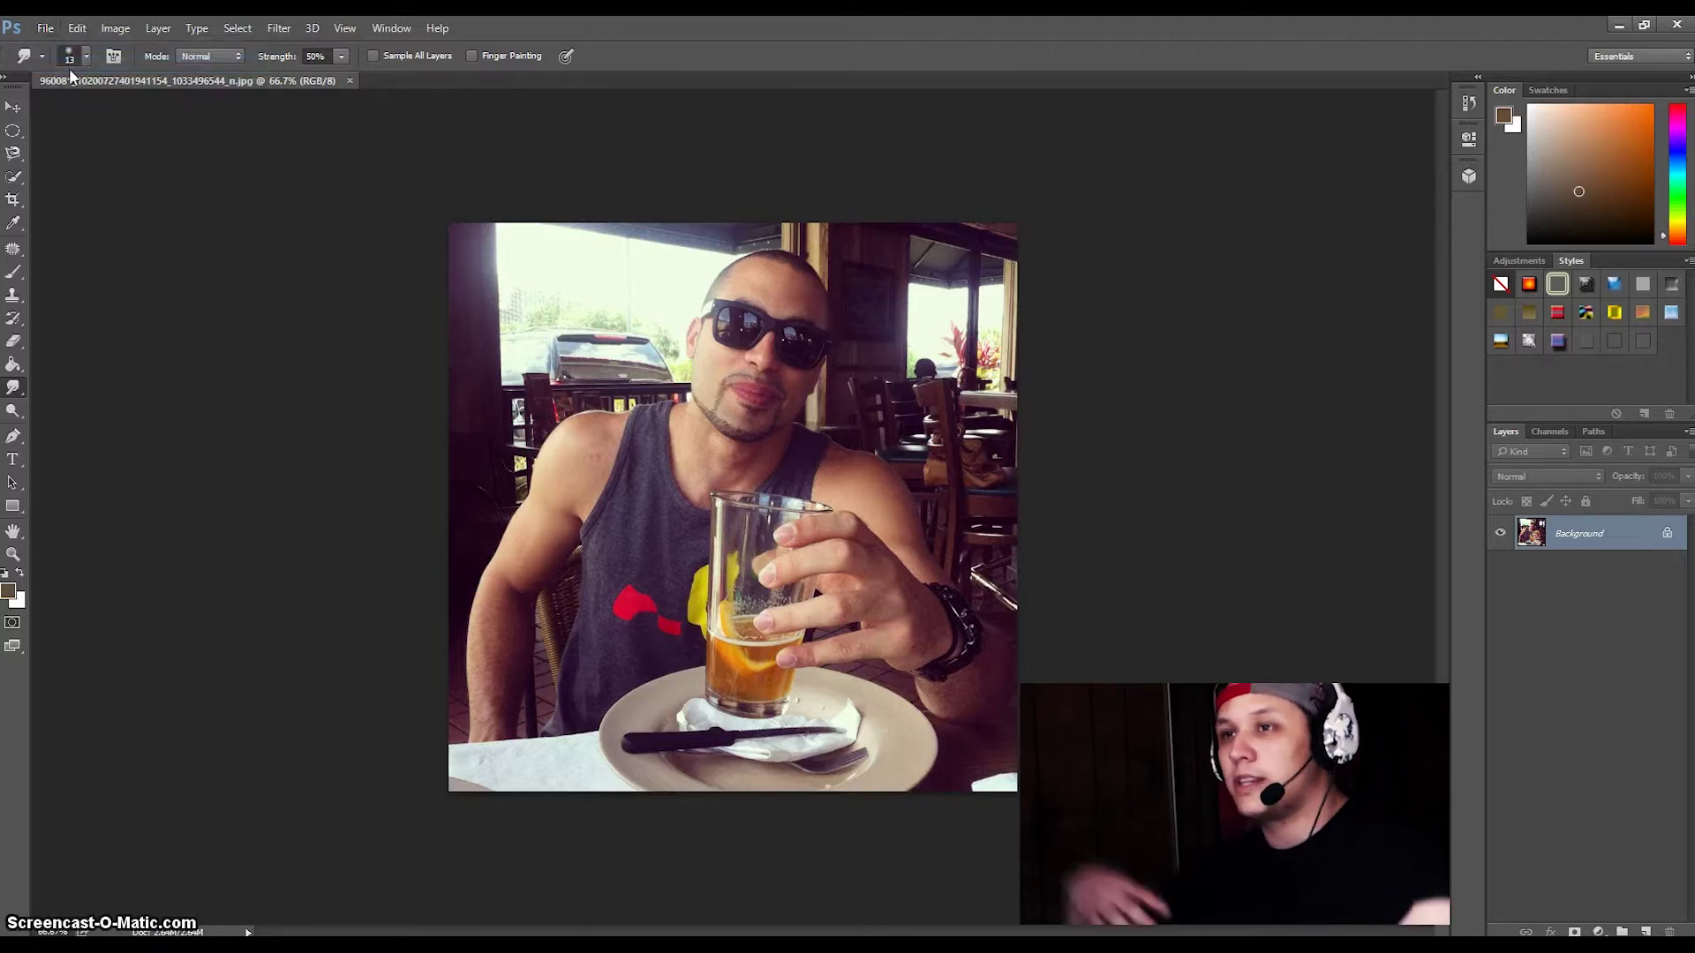
drag(834, 142, 849, 271)
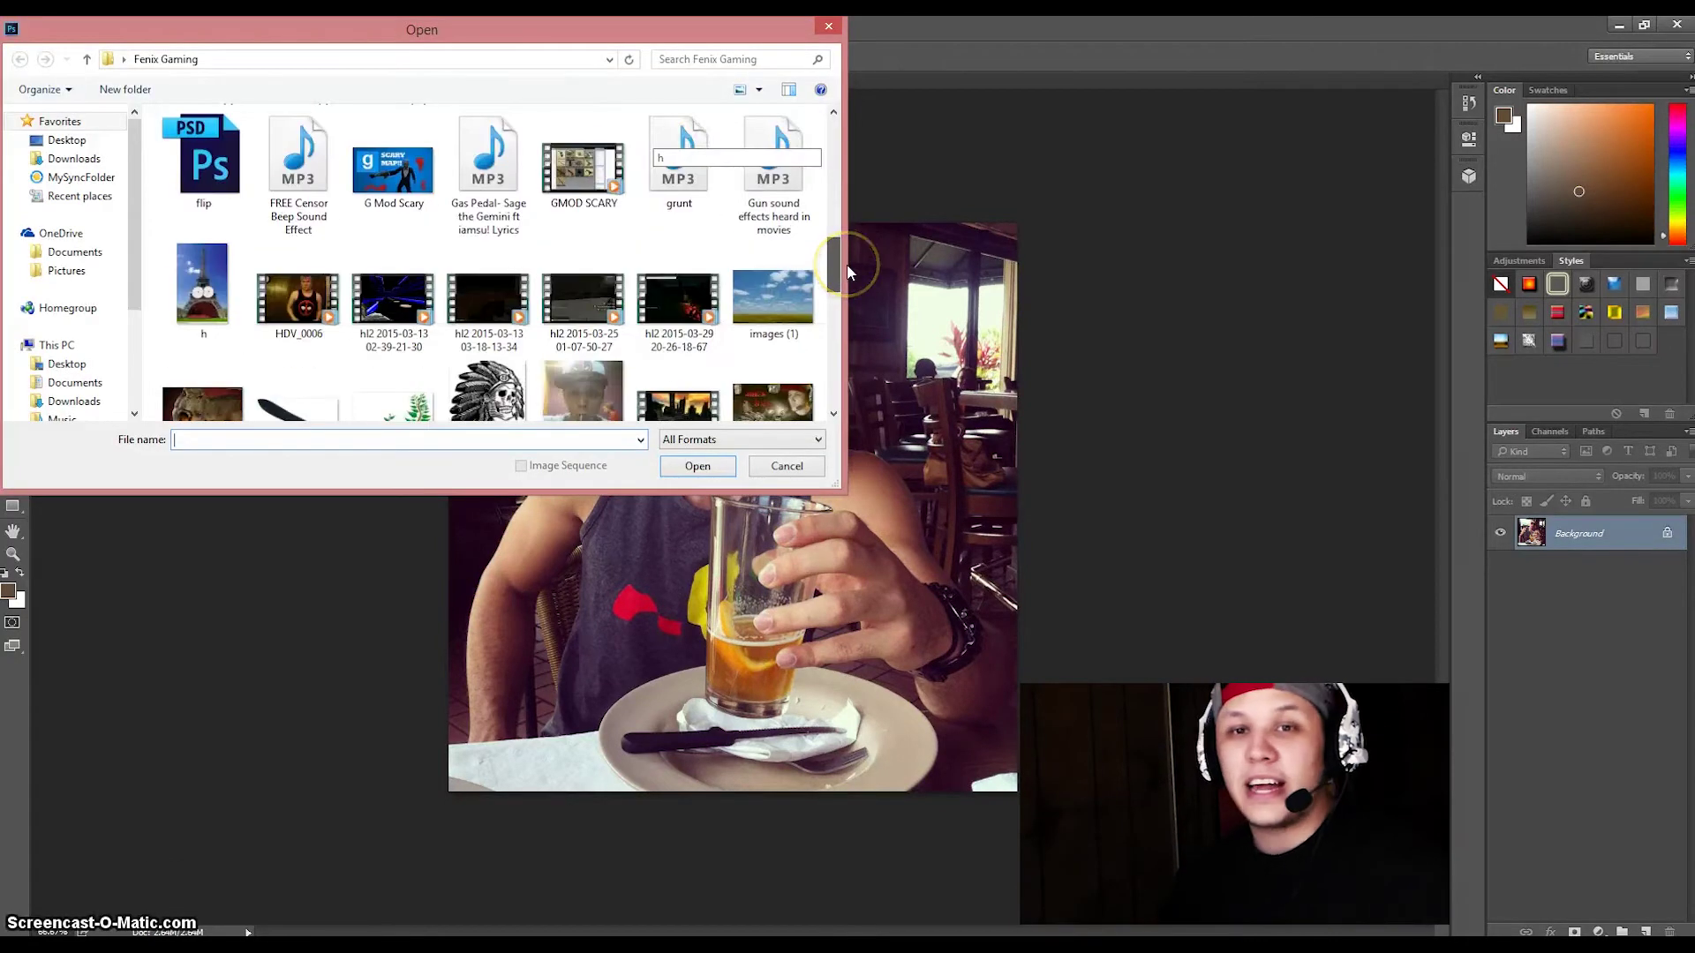
drag(849, 274, 847, 370)
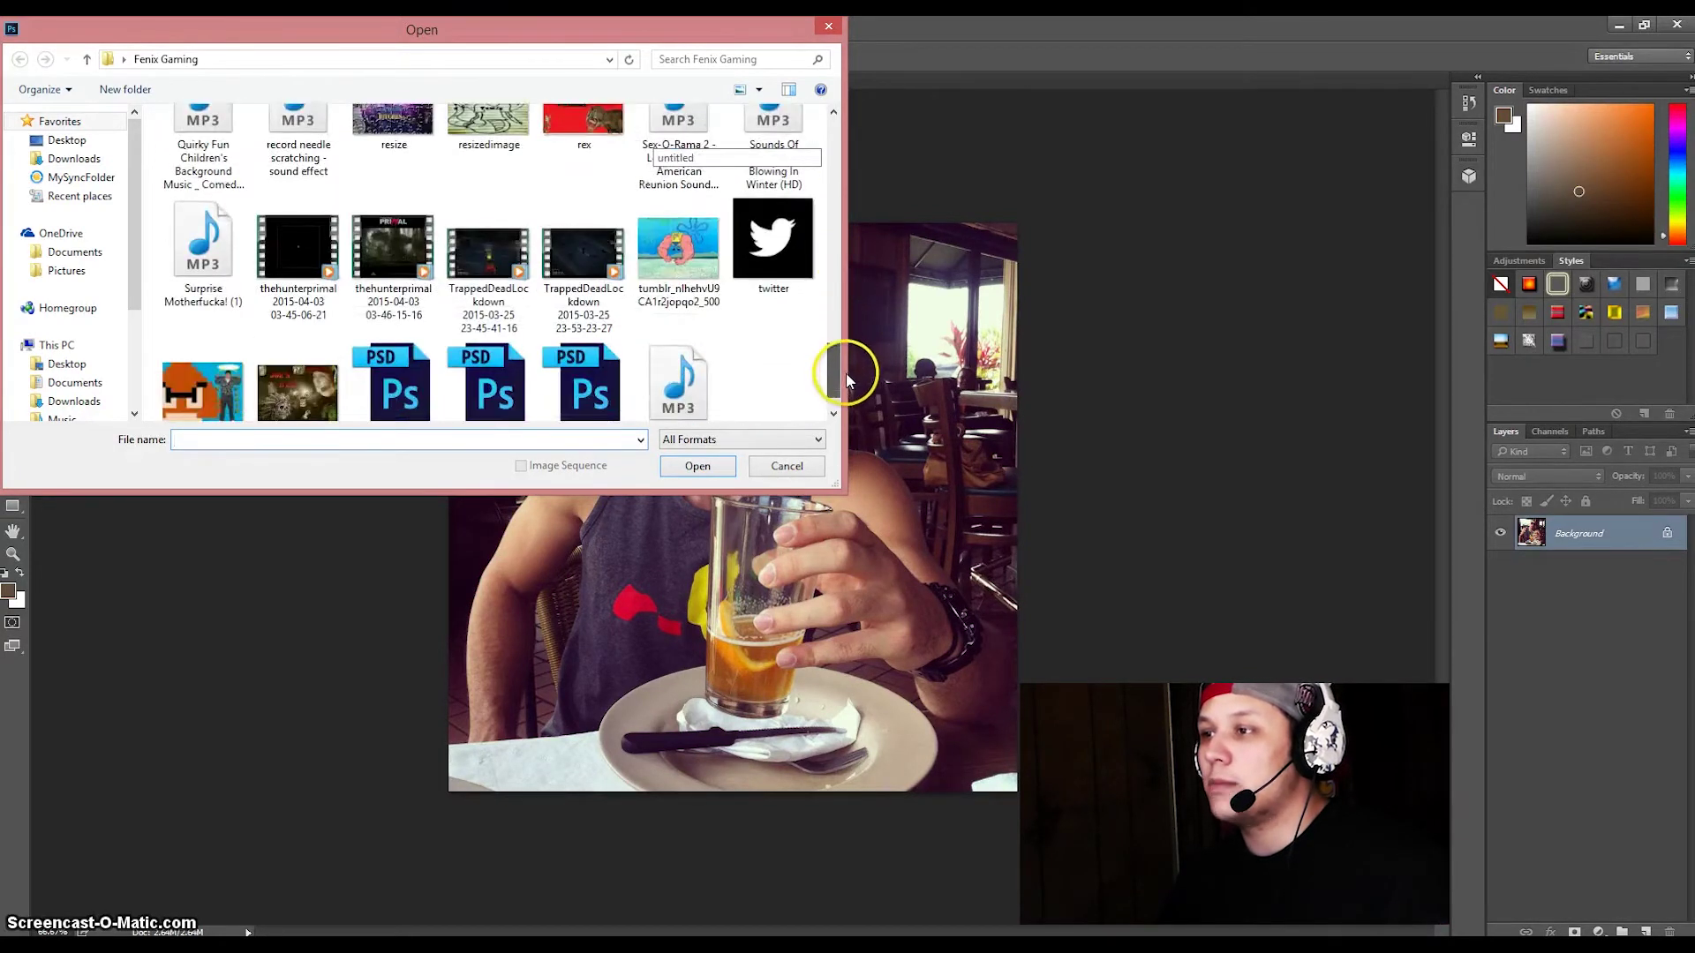
double_click(683, 215)
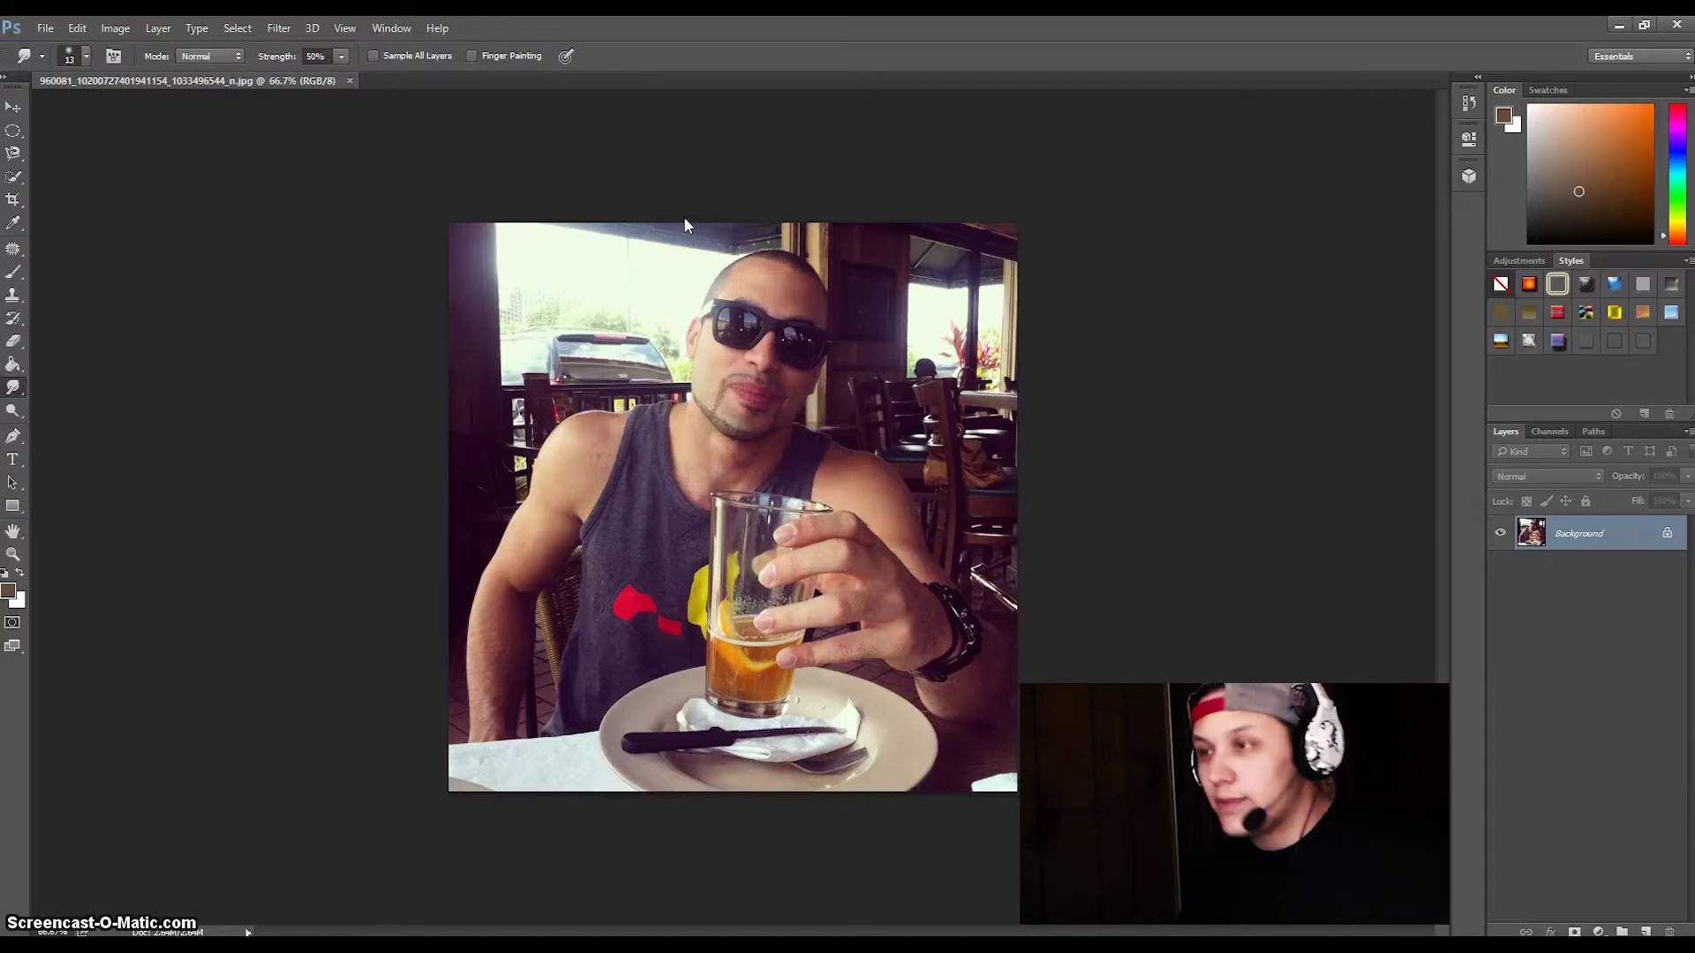
drag(558, 512, 590, 473)
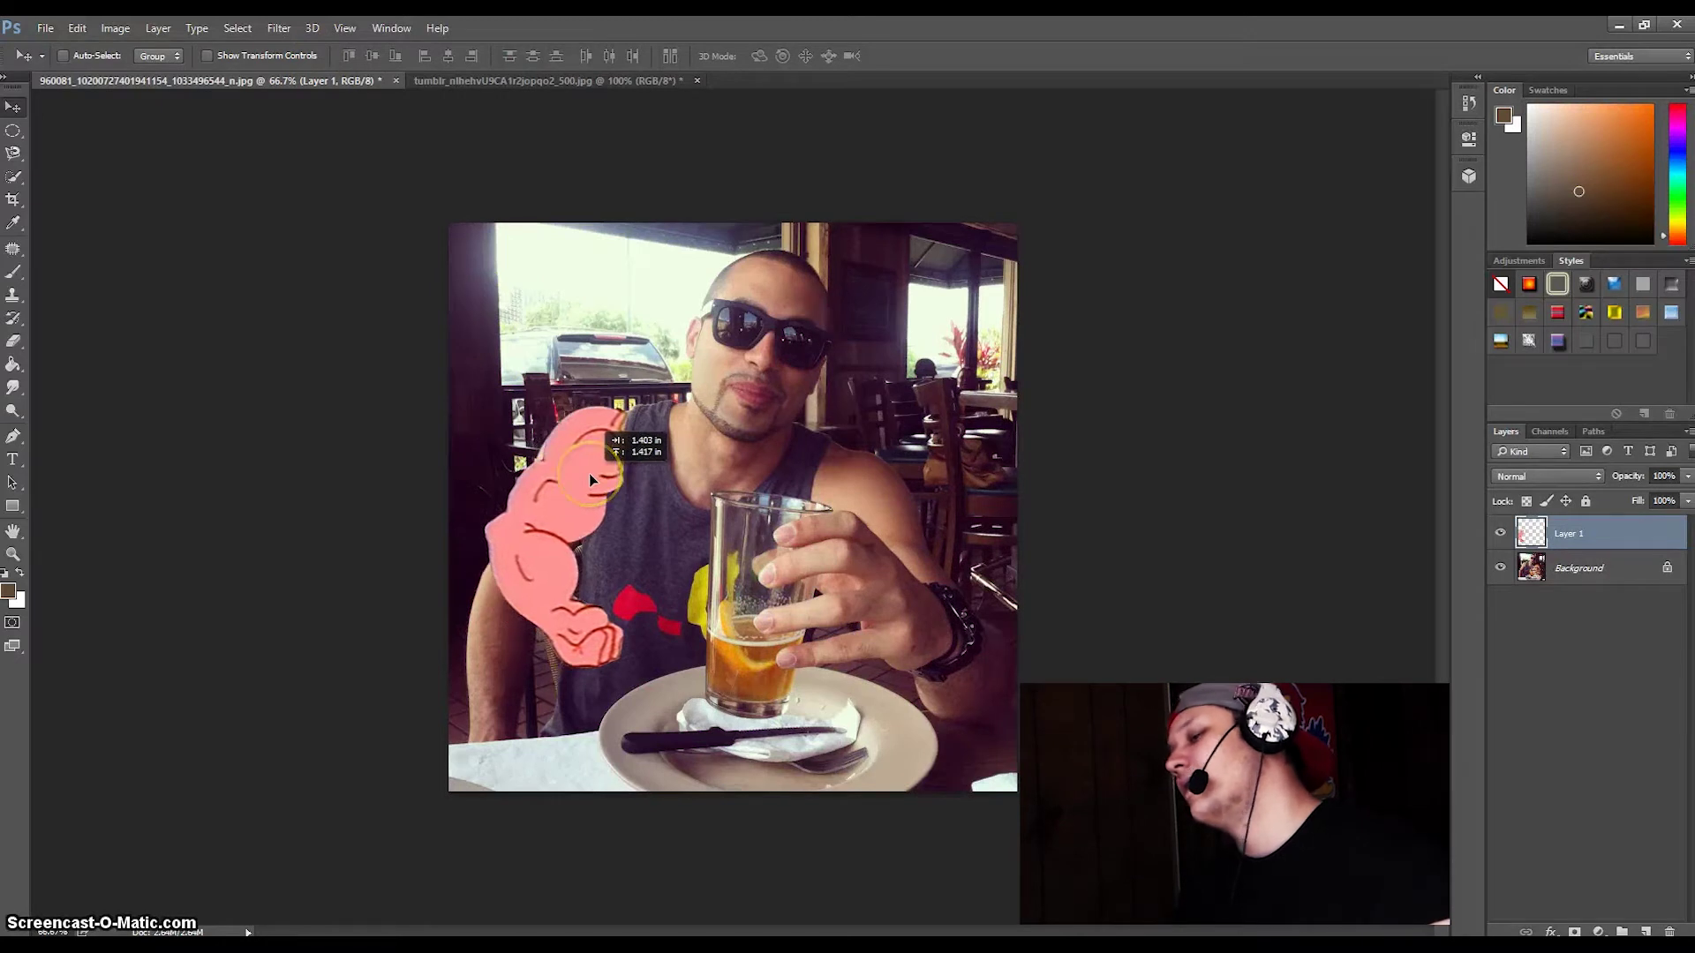
Nudge the muscle arm into place and add a mirrored copy as Layer 2 over the beer-holding arm.
drag(589, 473, 586, 473)
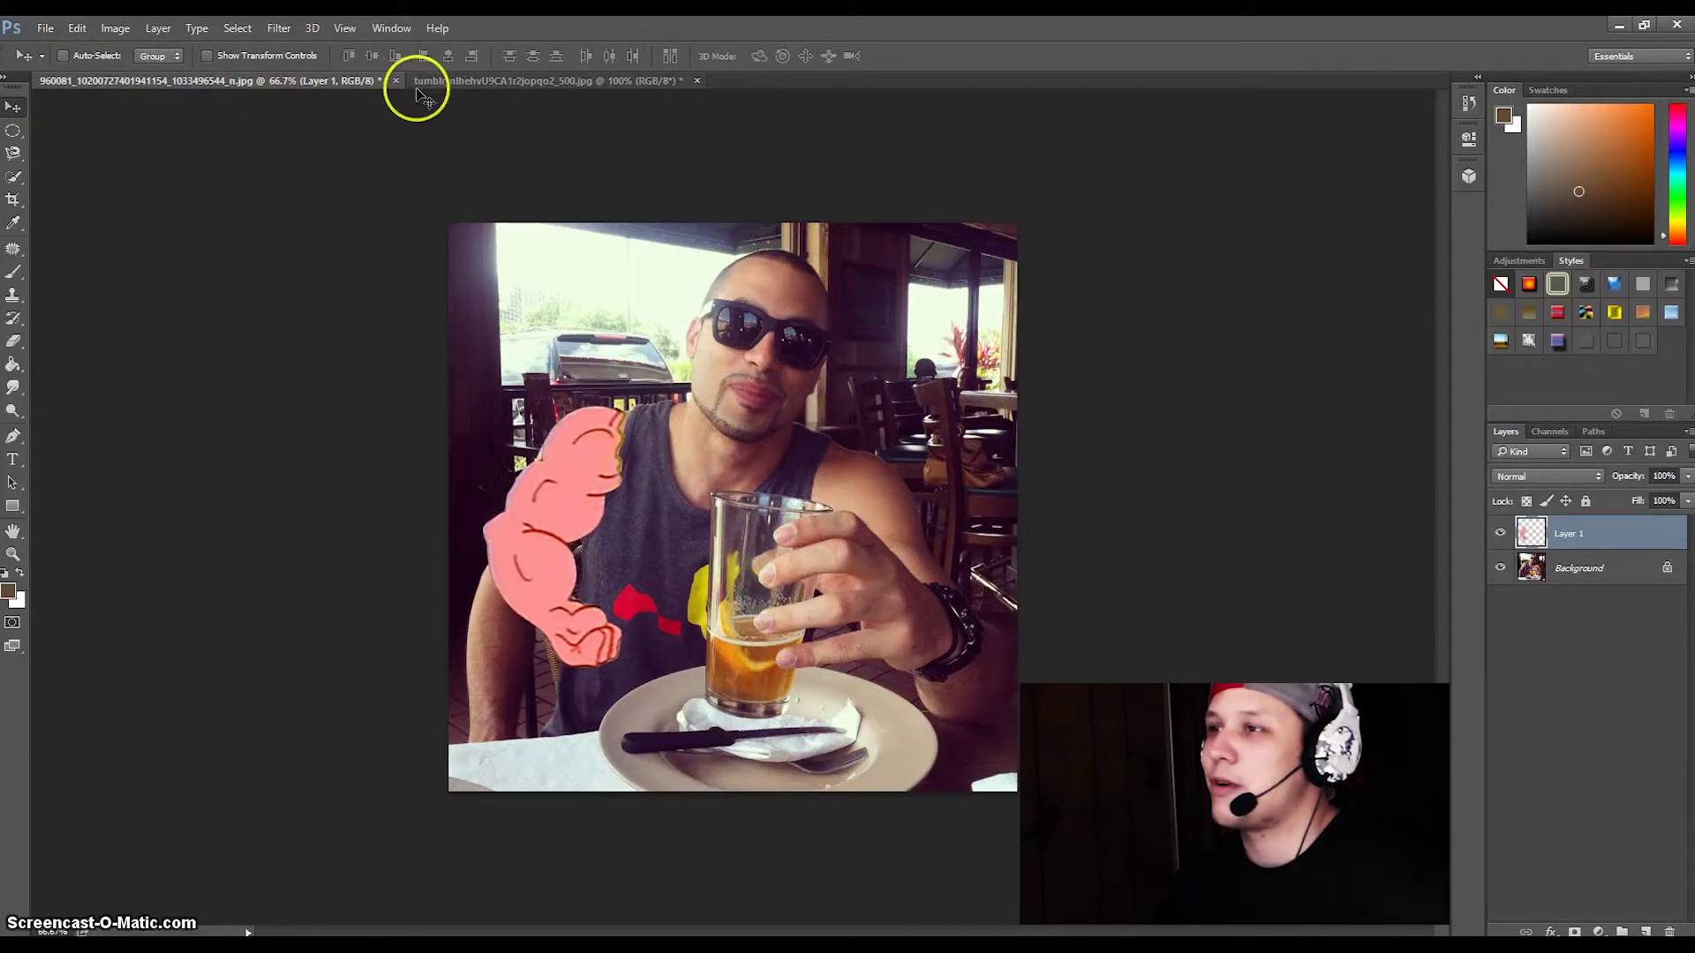
drag(416, 83, 902, 526)
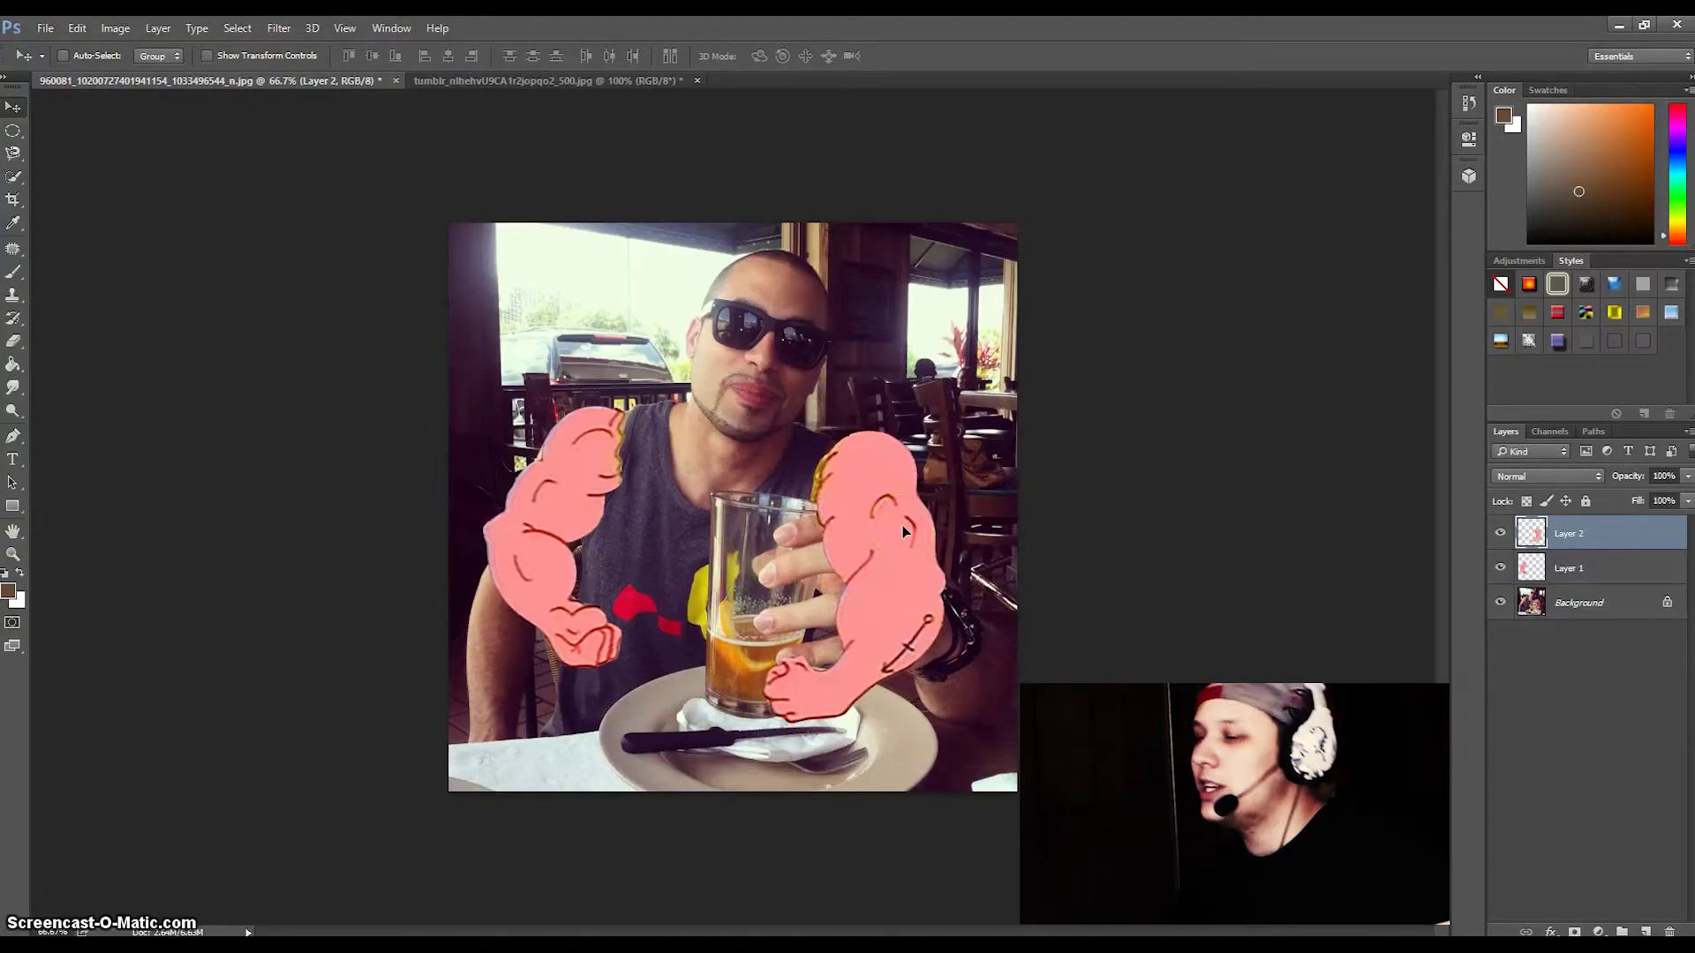
key(r)
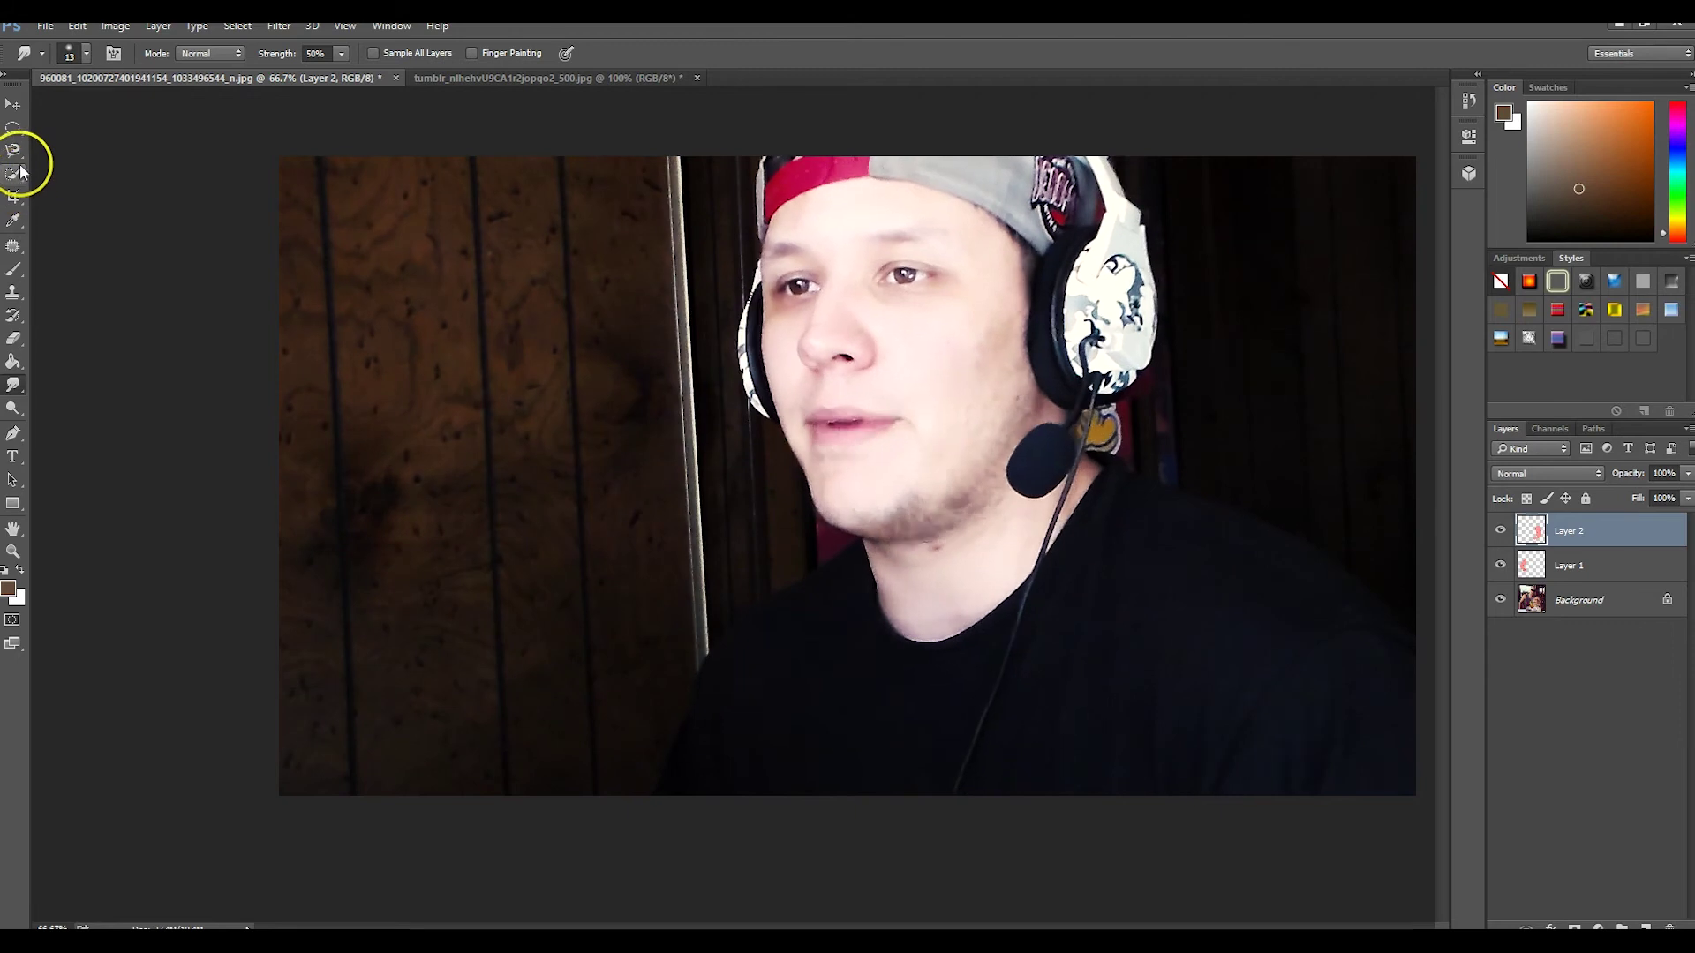
Select the beer glass with the Magnetic Lasso and blend the upper right arm's edge into the shirt.
click(13, 150)
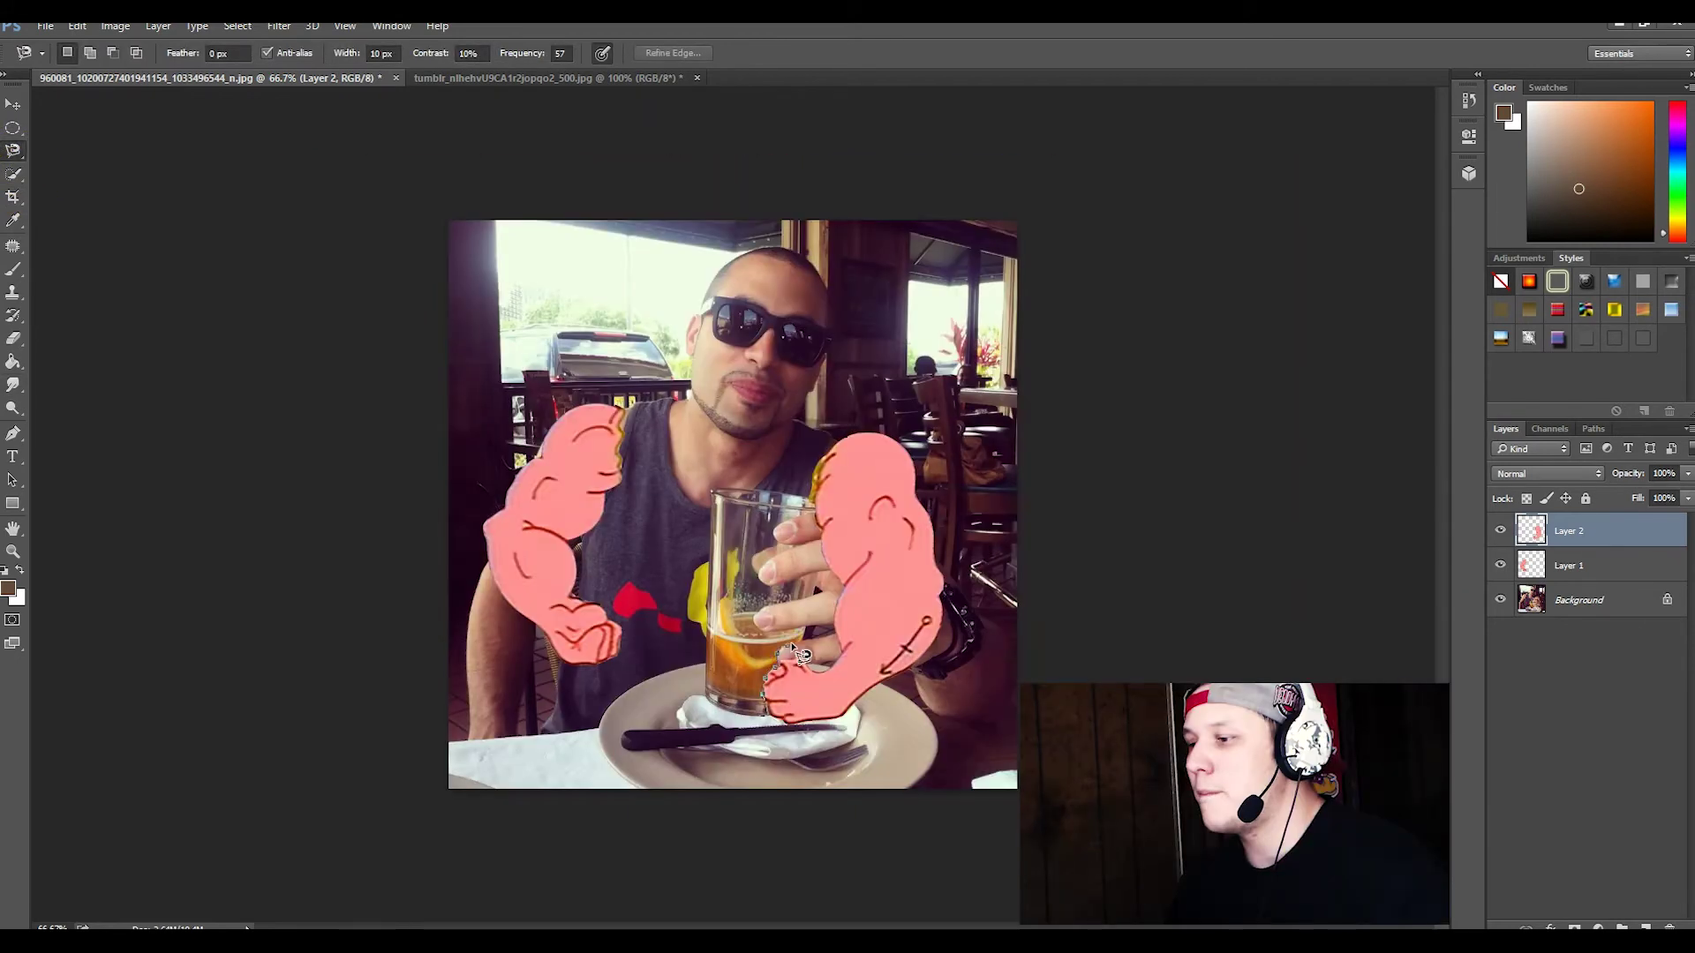
mouse_move(801, 655)
mouse_down()
mouse_move(830, 567)
mouse_move(841, 647)
mouse_up()
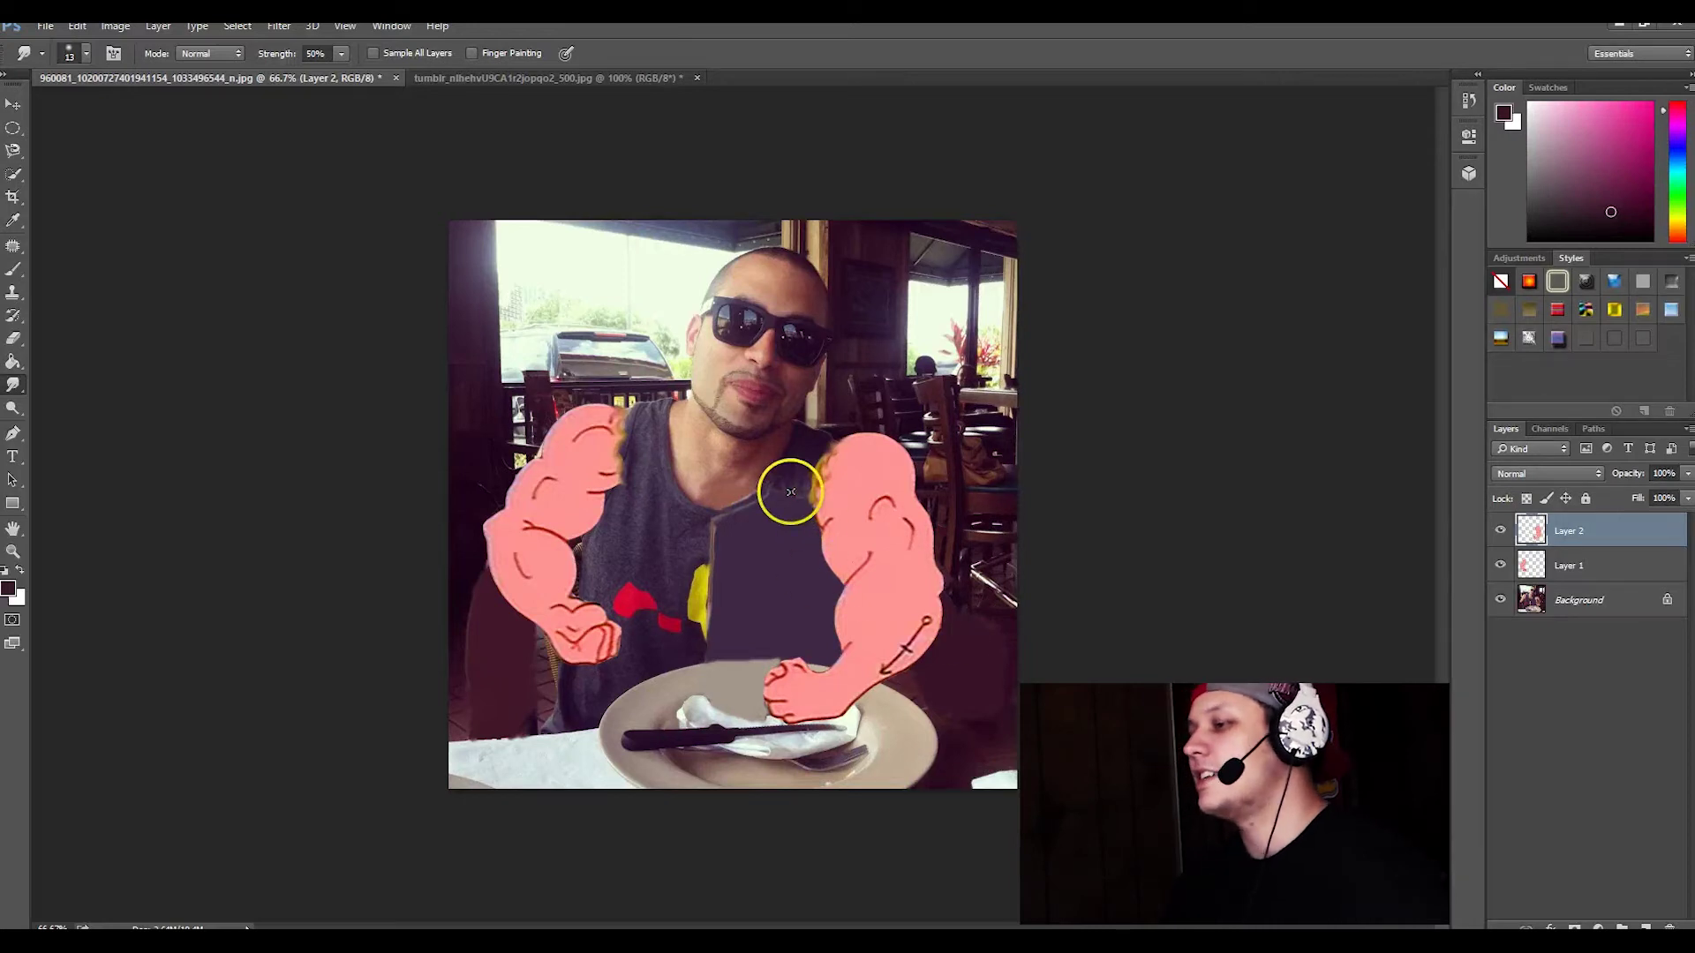
drag(809, 495, 896, 472)
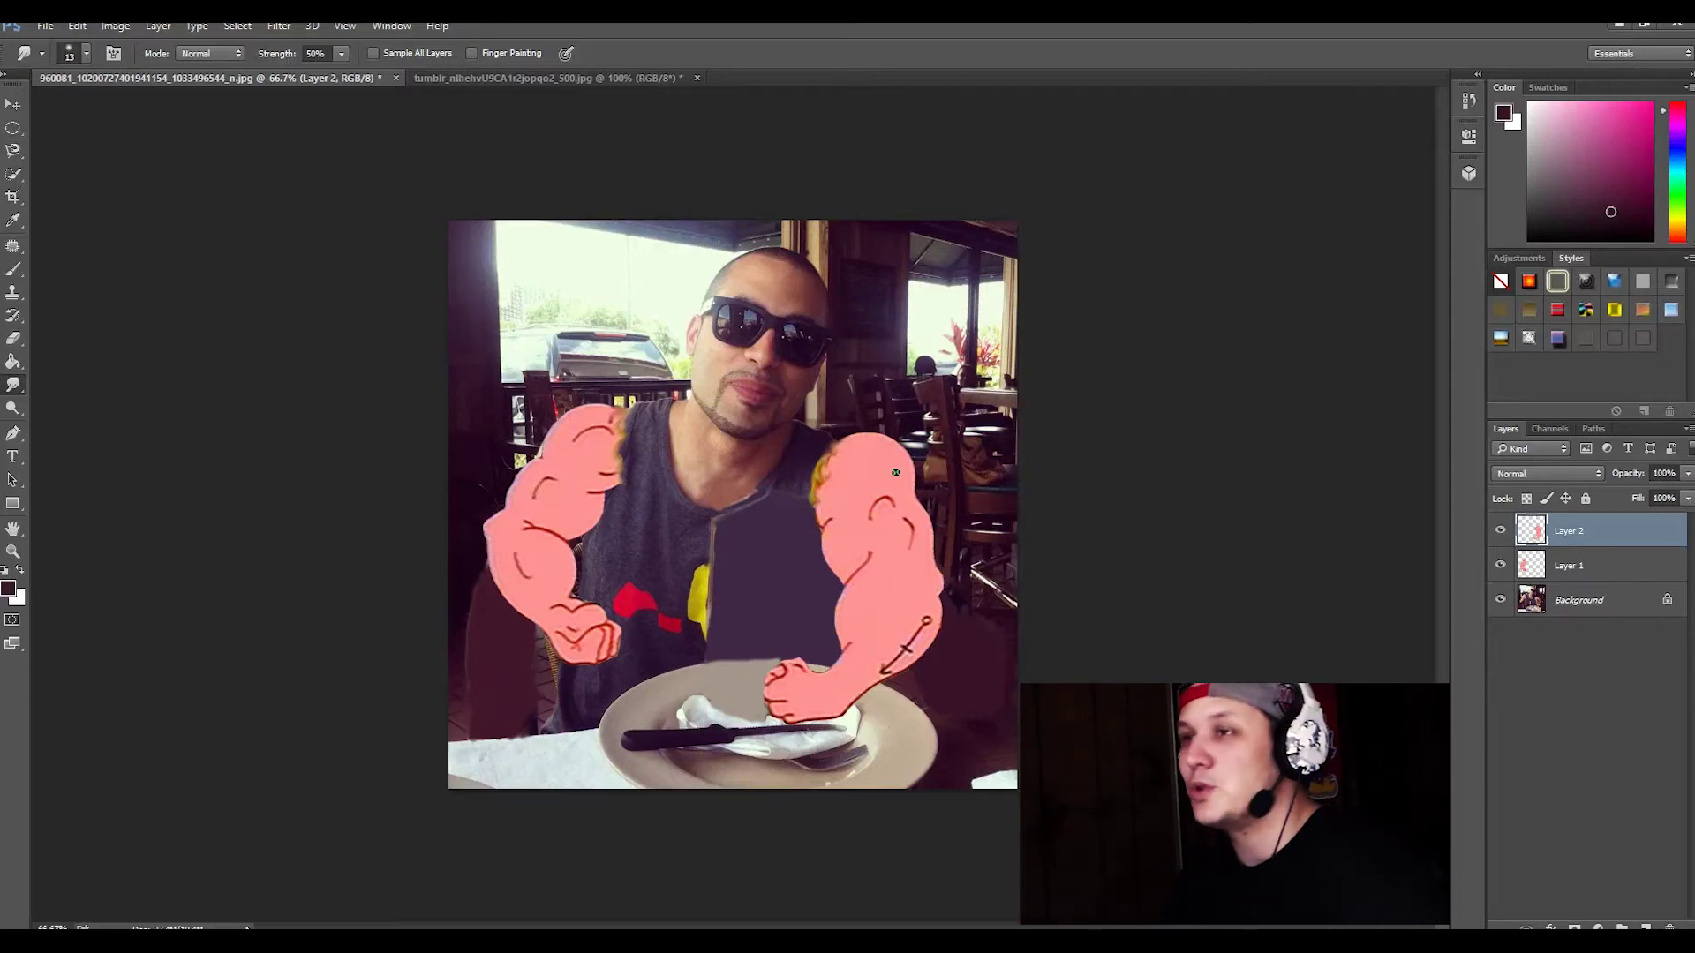
Close both open images, answering the save prompt.
click(697, 78)
click(396, 78)
click(779, 378)
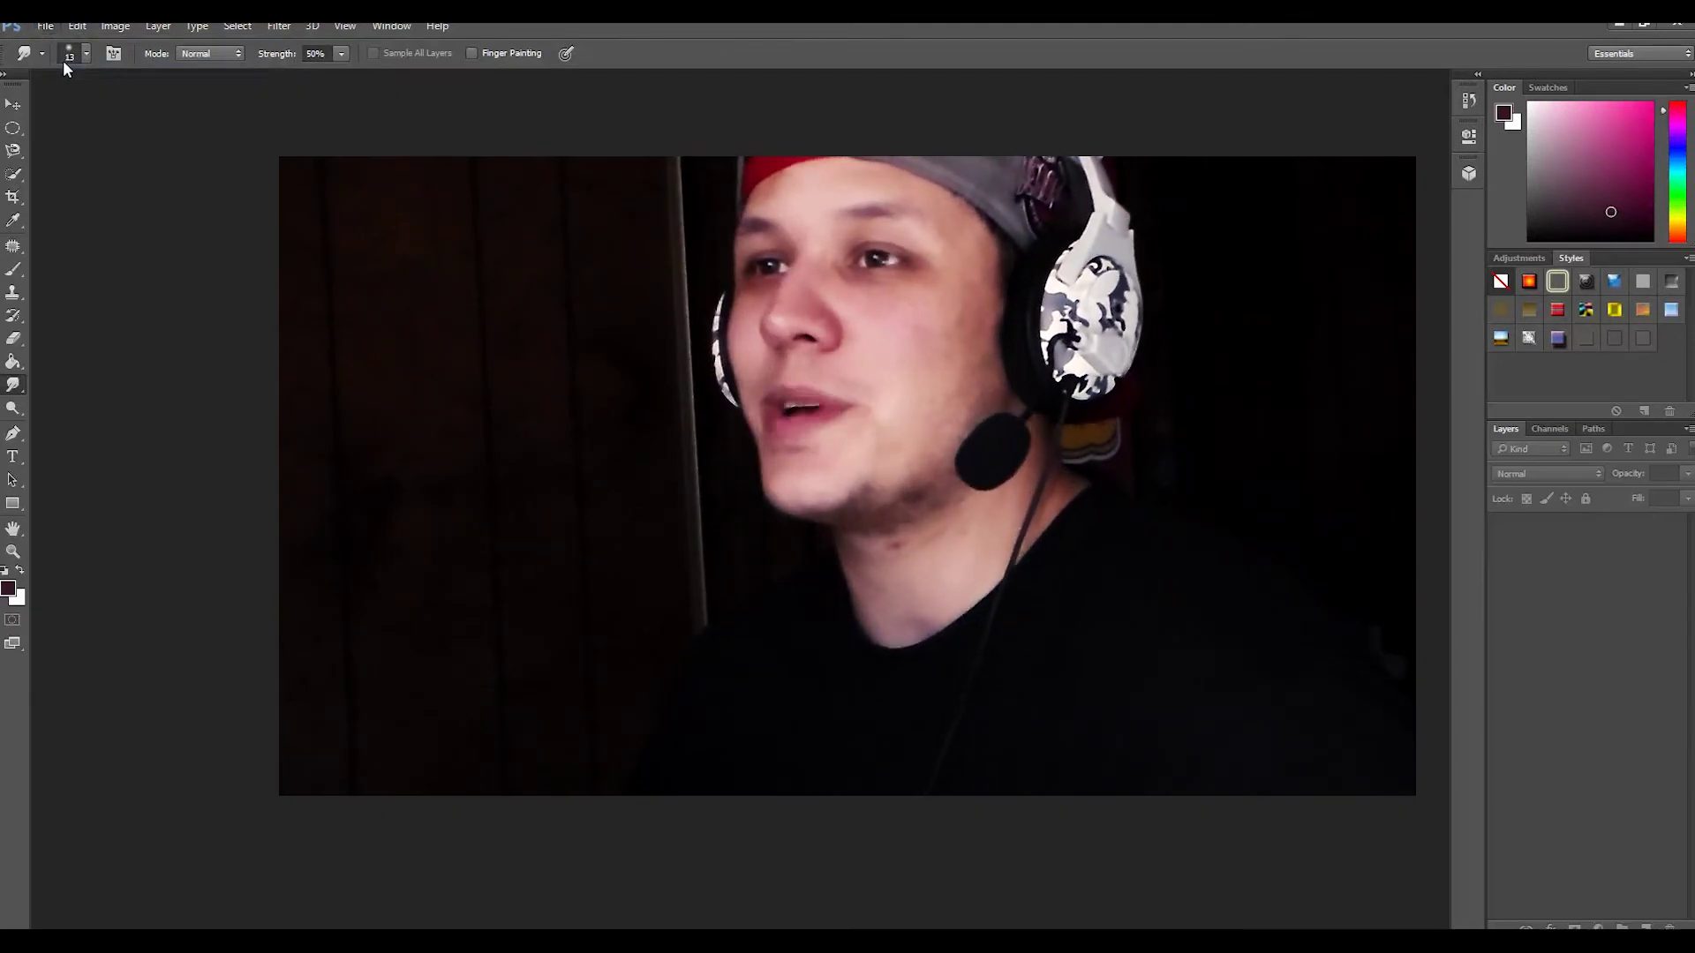
Open the selfie and skull photos, place the selfie's eyes in the skull sockets, erase the excess.
key(ctrl+o)
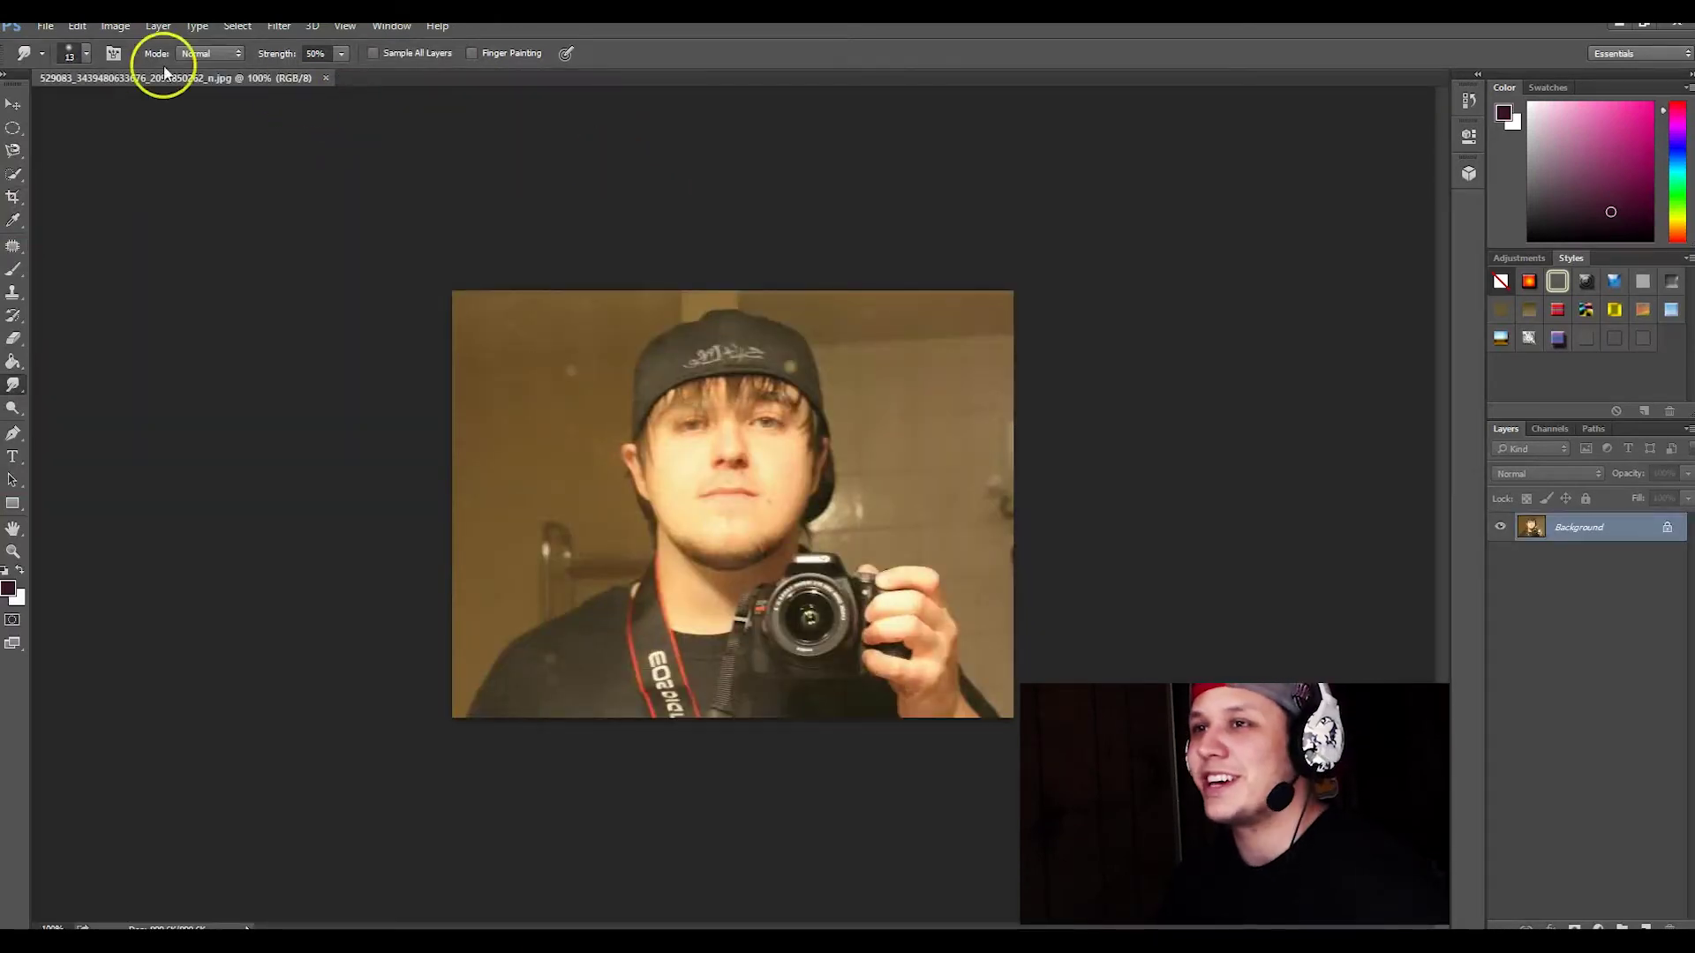
drag(692, 489, 707, 494)
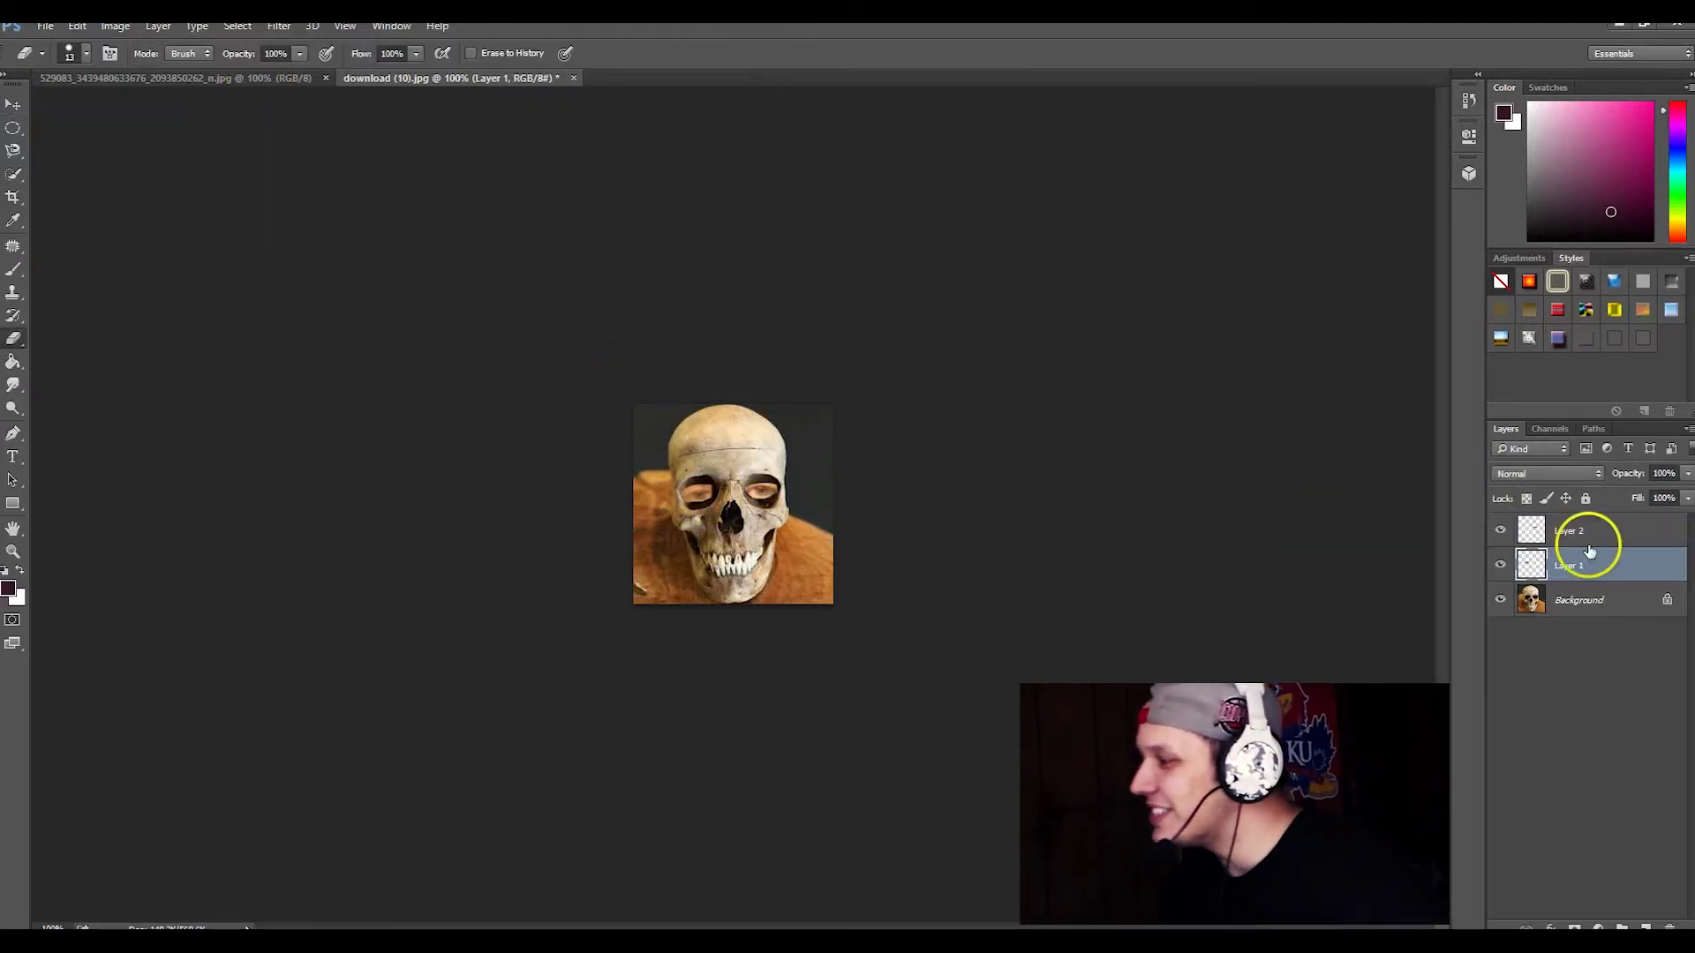
click(1585, 534)
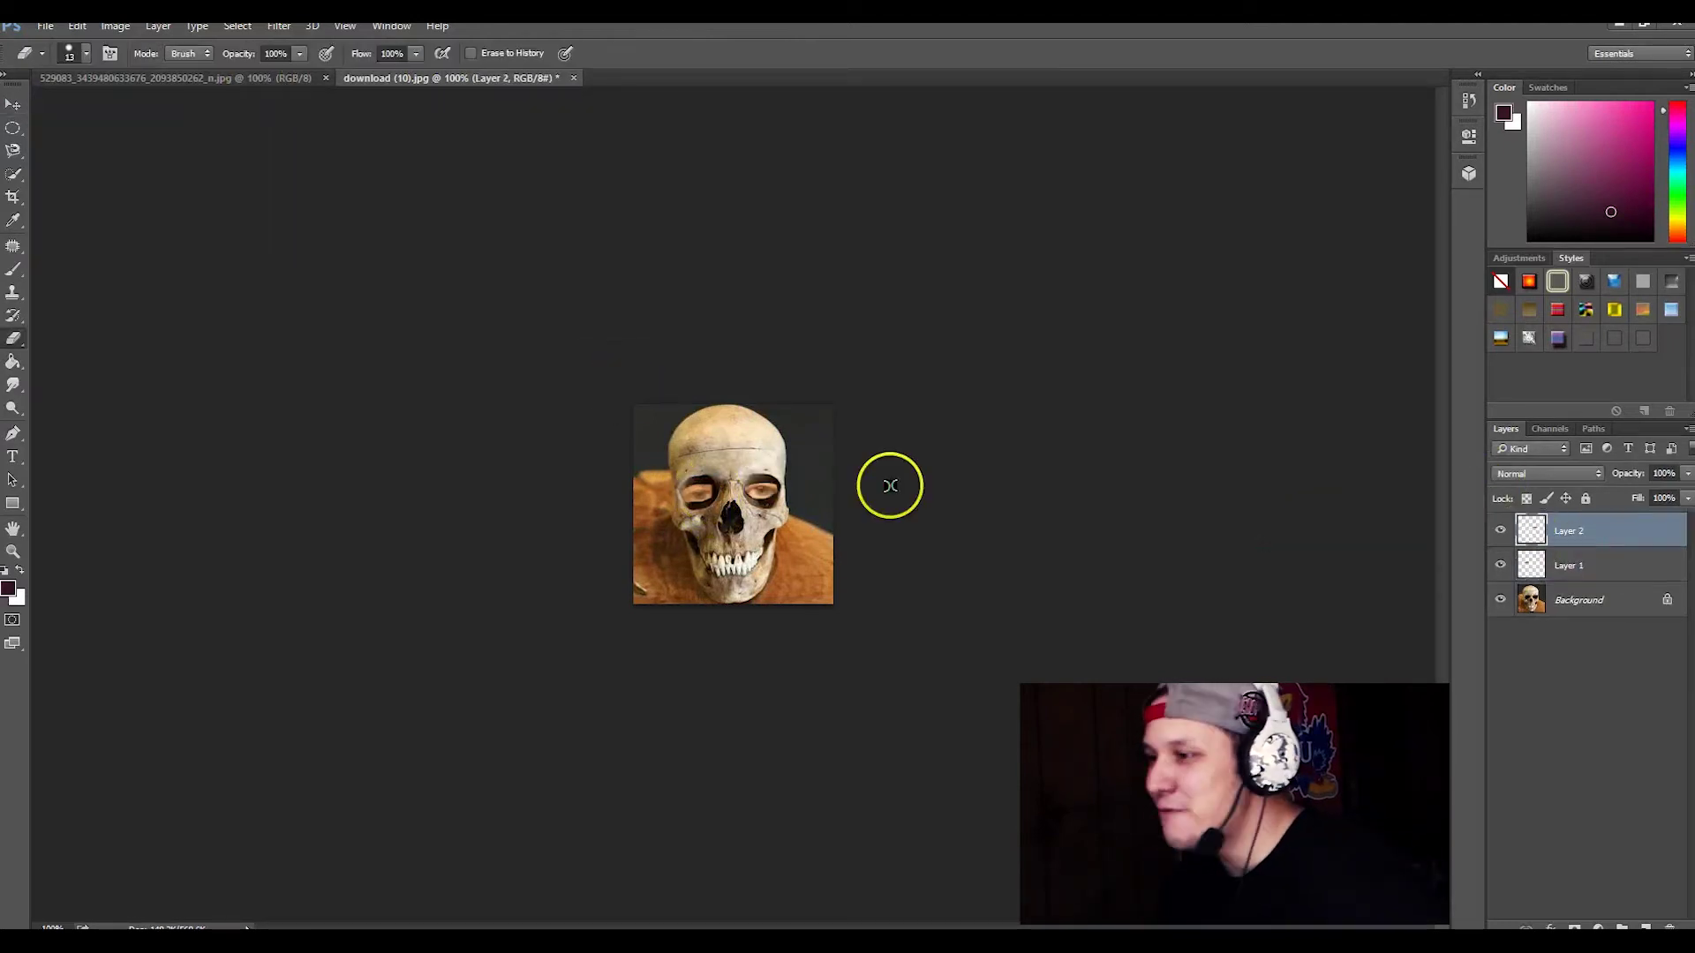
click(759, 472)
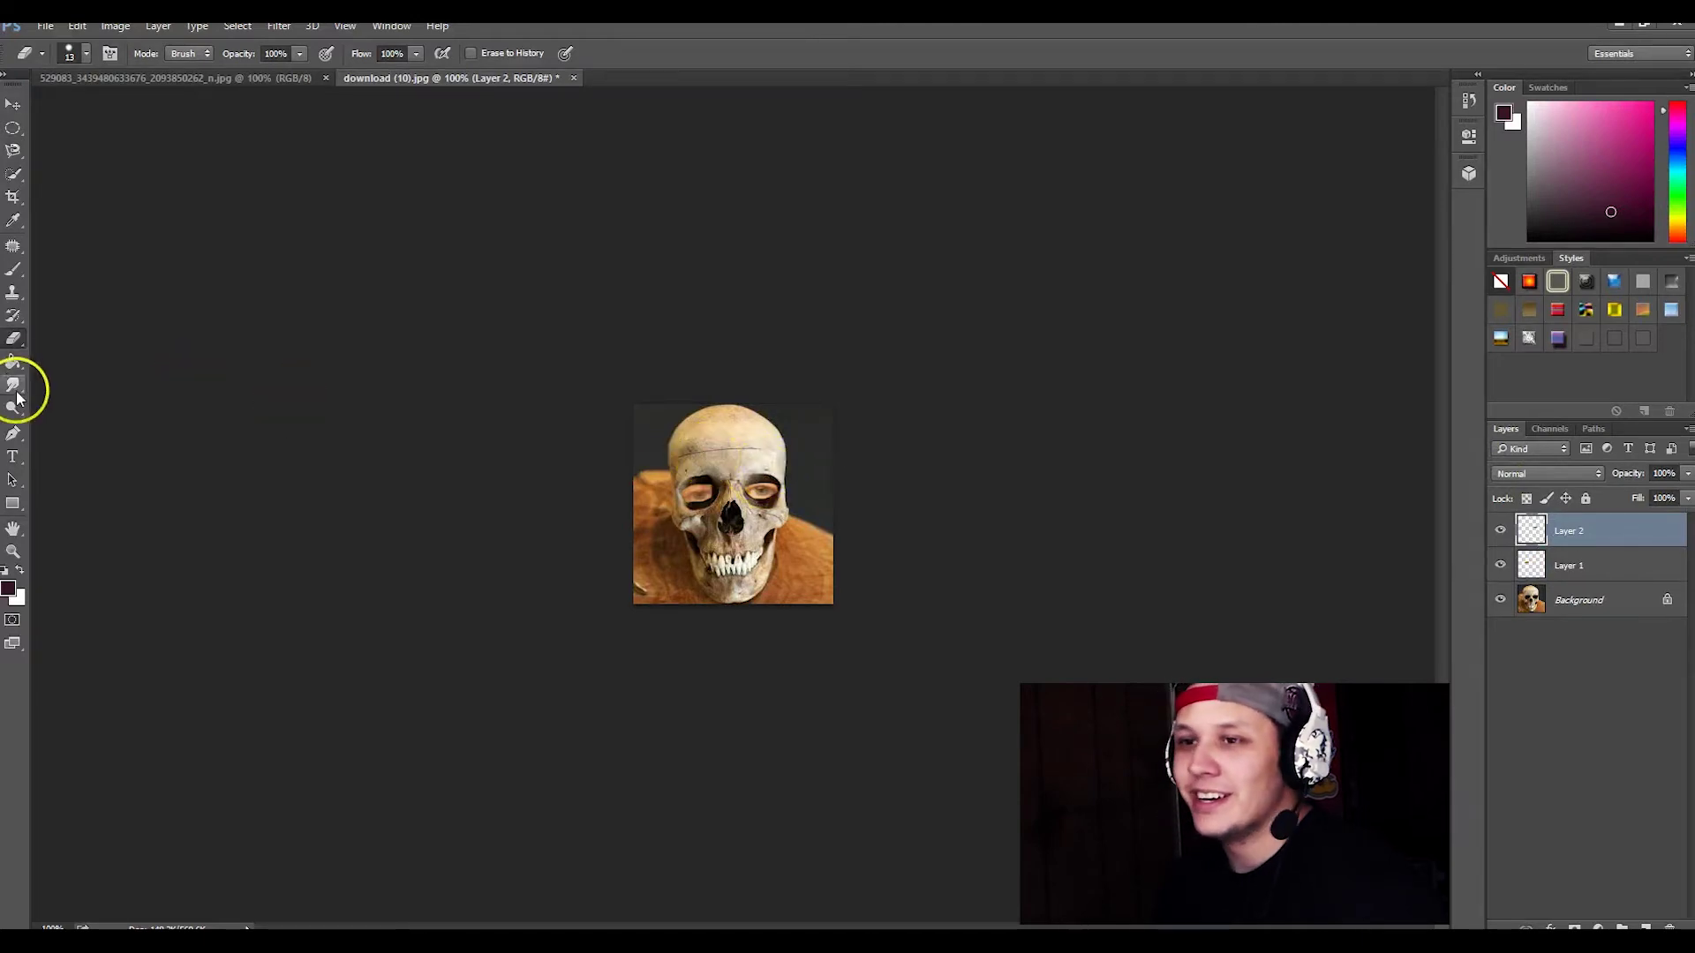
Move the selfie's selected nose onto the skull's nose cavity and fine-tune its position.
key(ctrl+Tab)
key(v)
drag(734, 452, 530, 87)
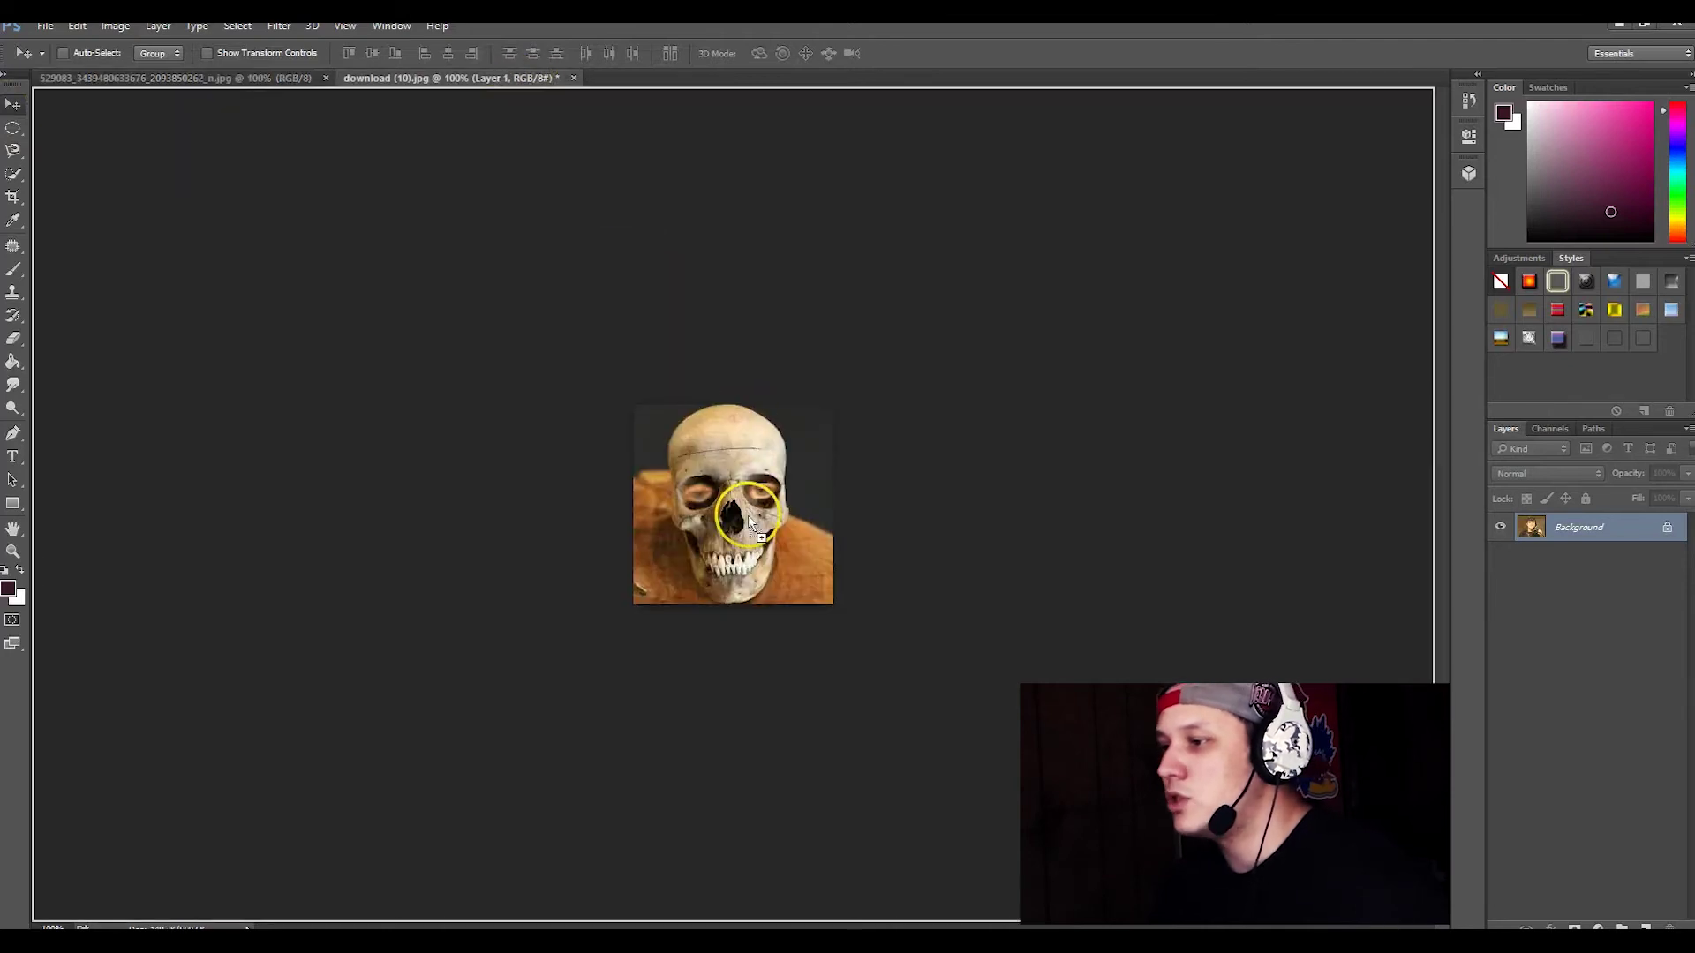
drag(530, 86, 732, 526)
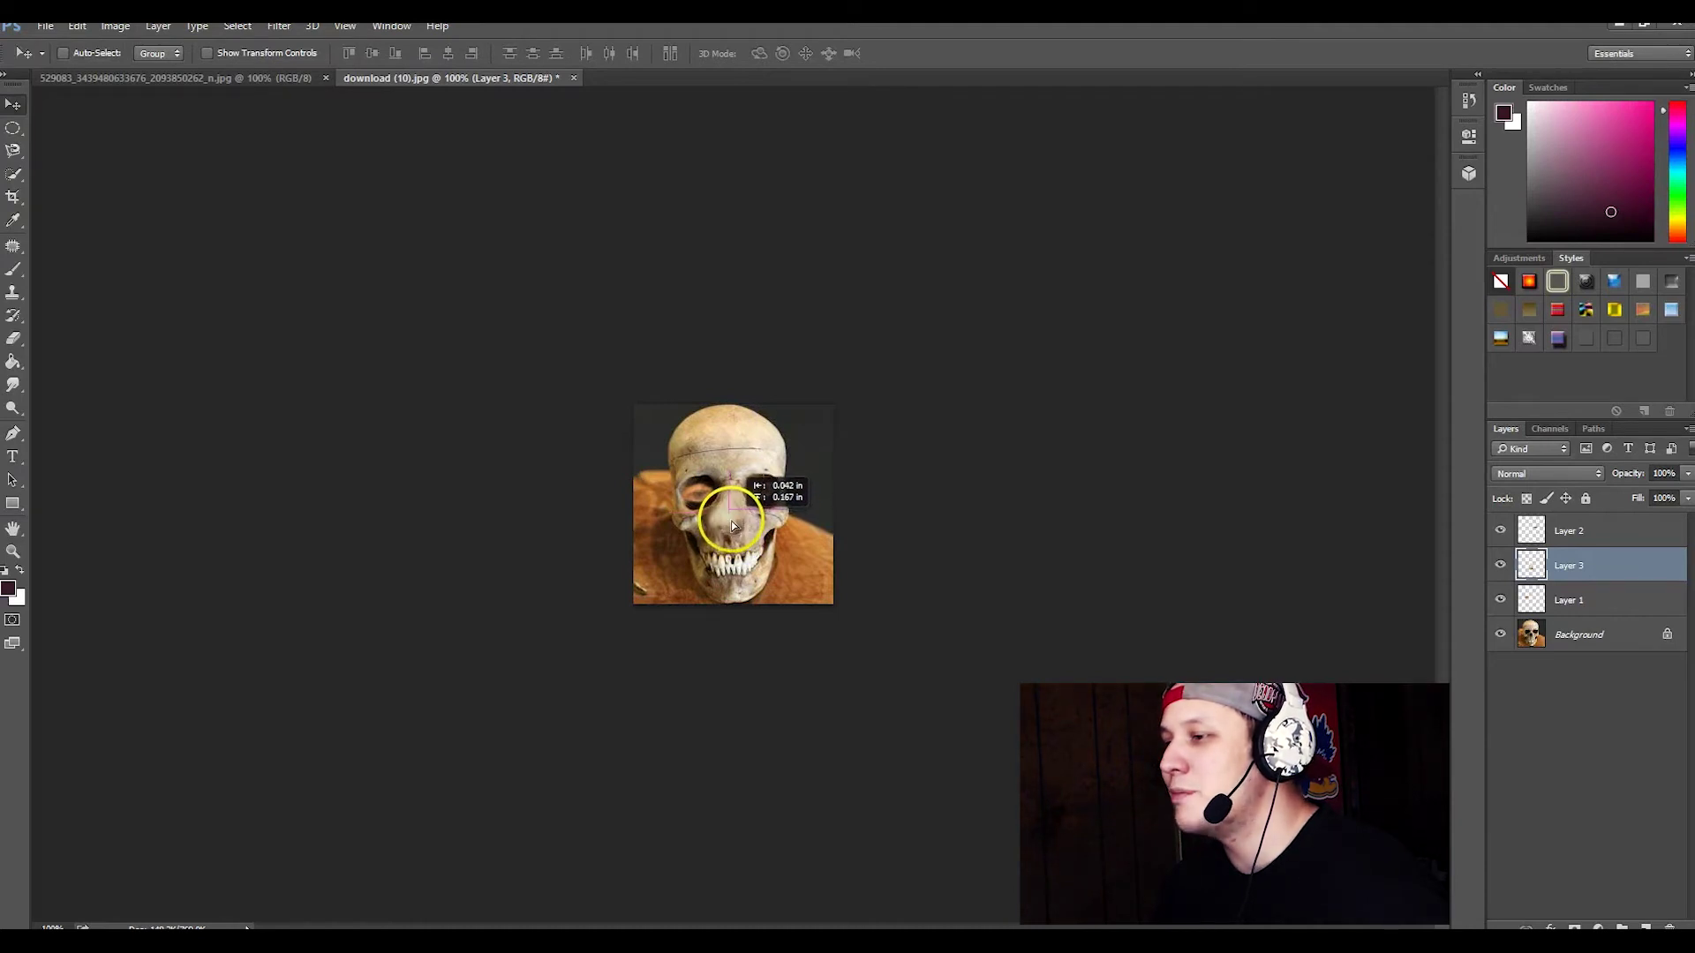
drag(733, 526, 733, 524)
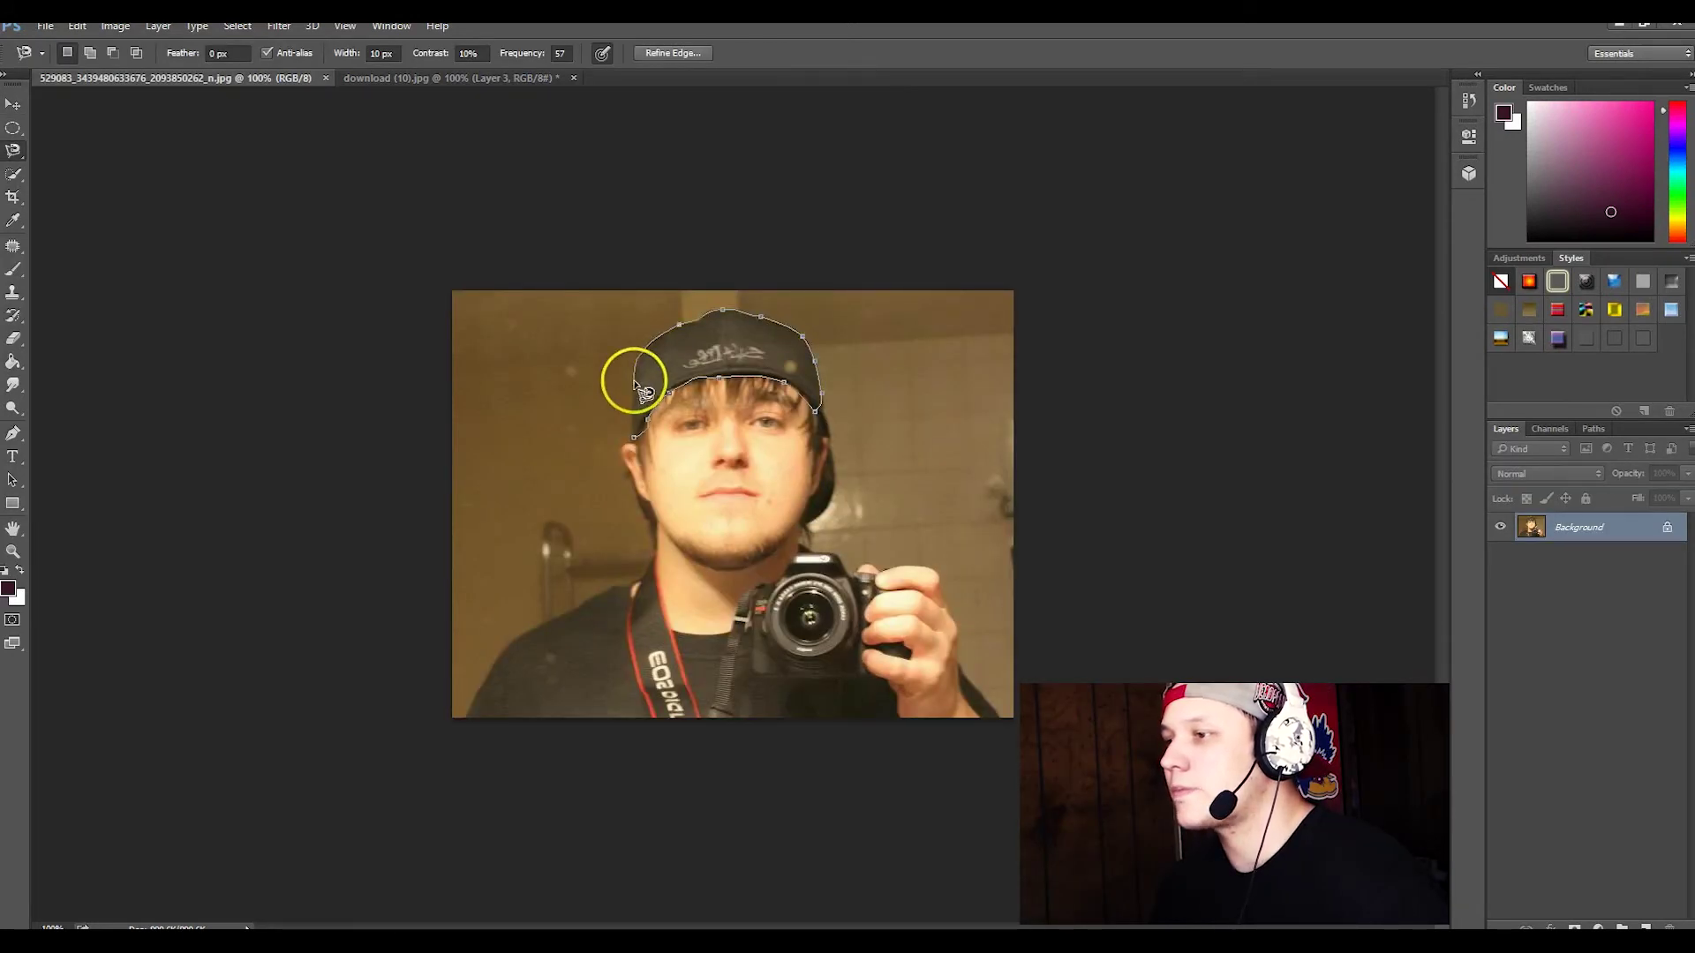
Select the selfie's cap and place it on top of the skull's head.
click(634, 437)
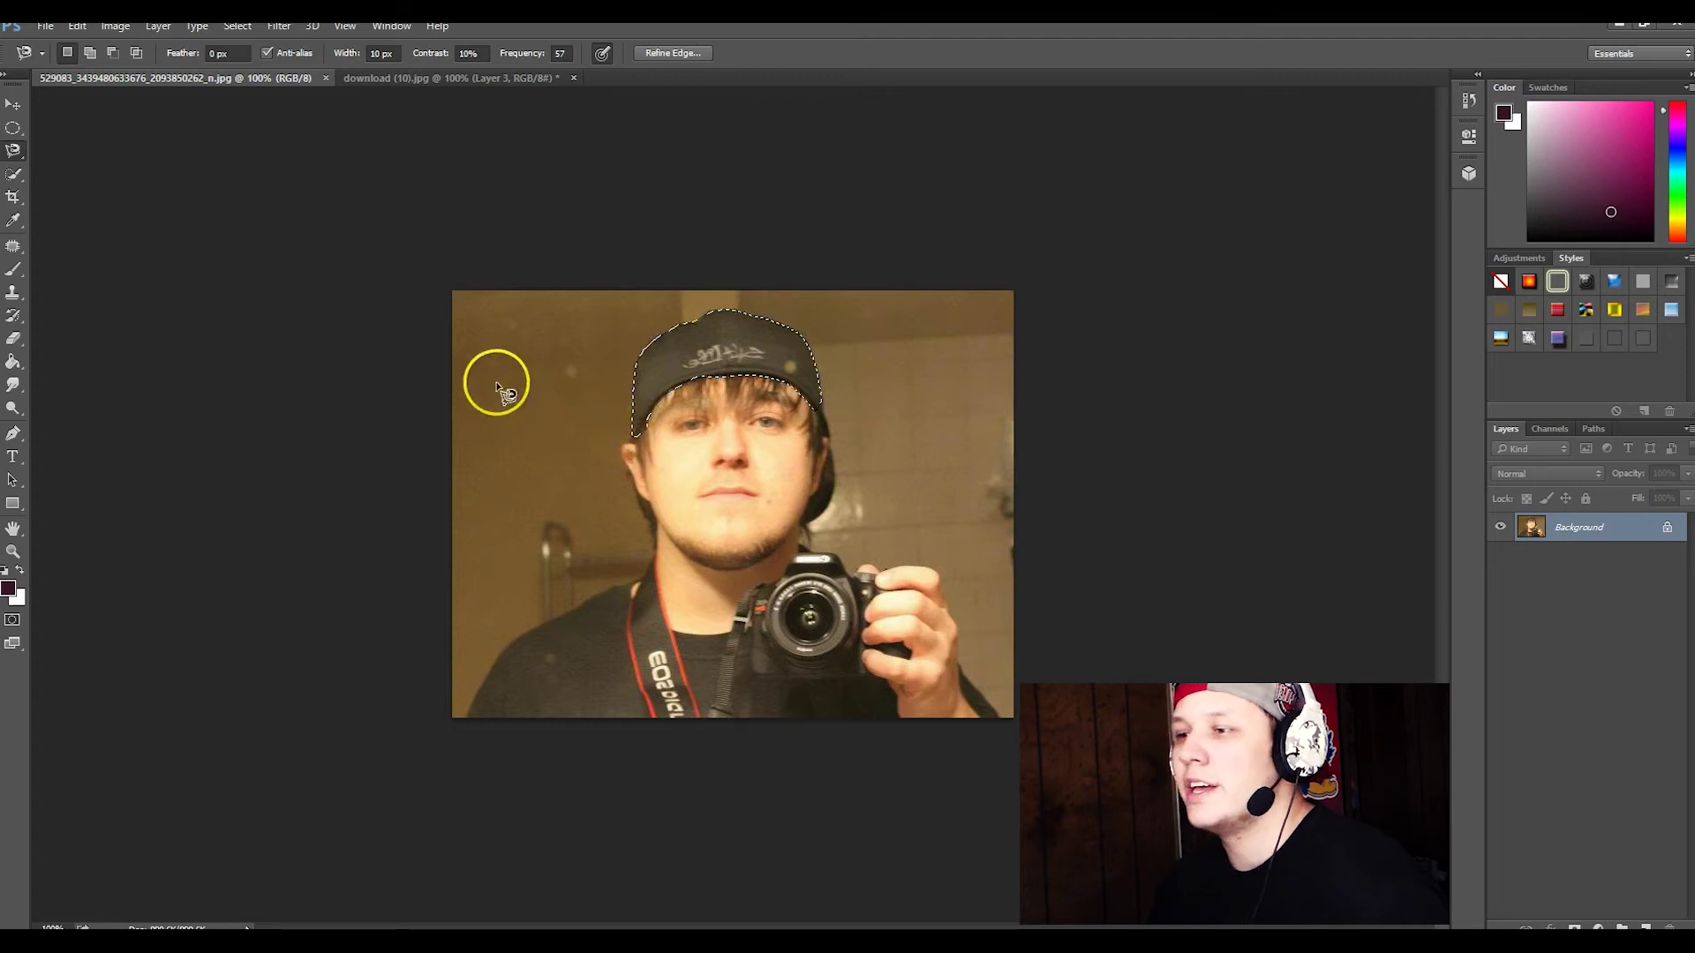
mouse_move(674, 352)
mouse_down()
mouse_move(395, 85)
mouse_move(674, 346)
mouse_up()
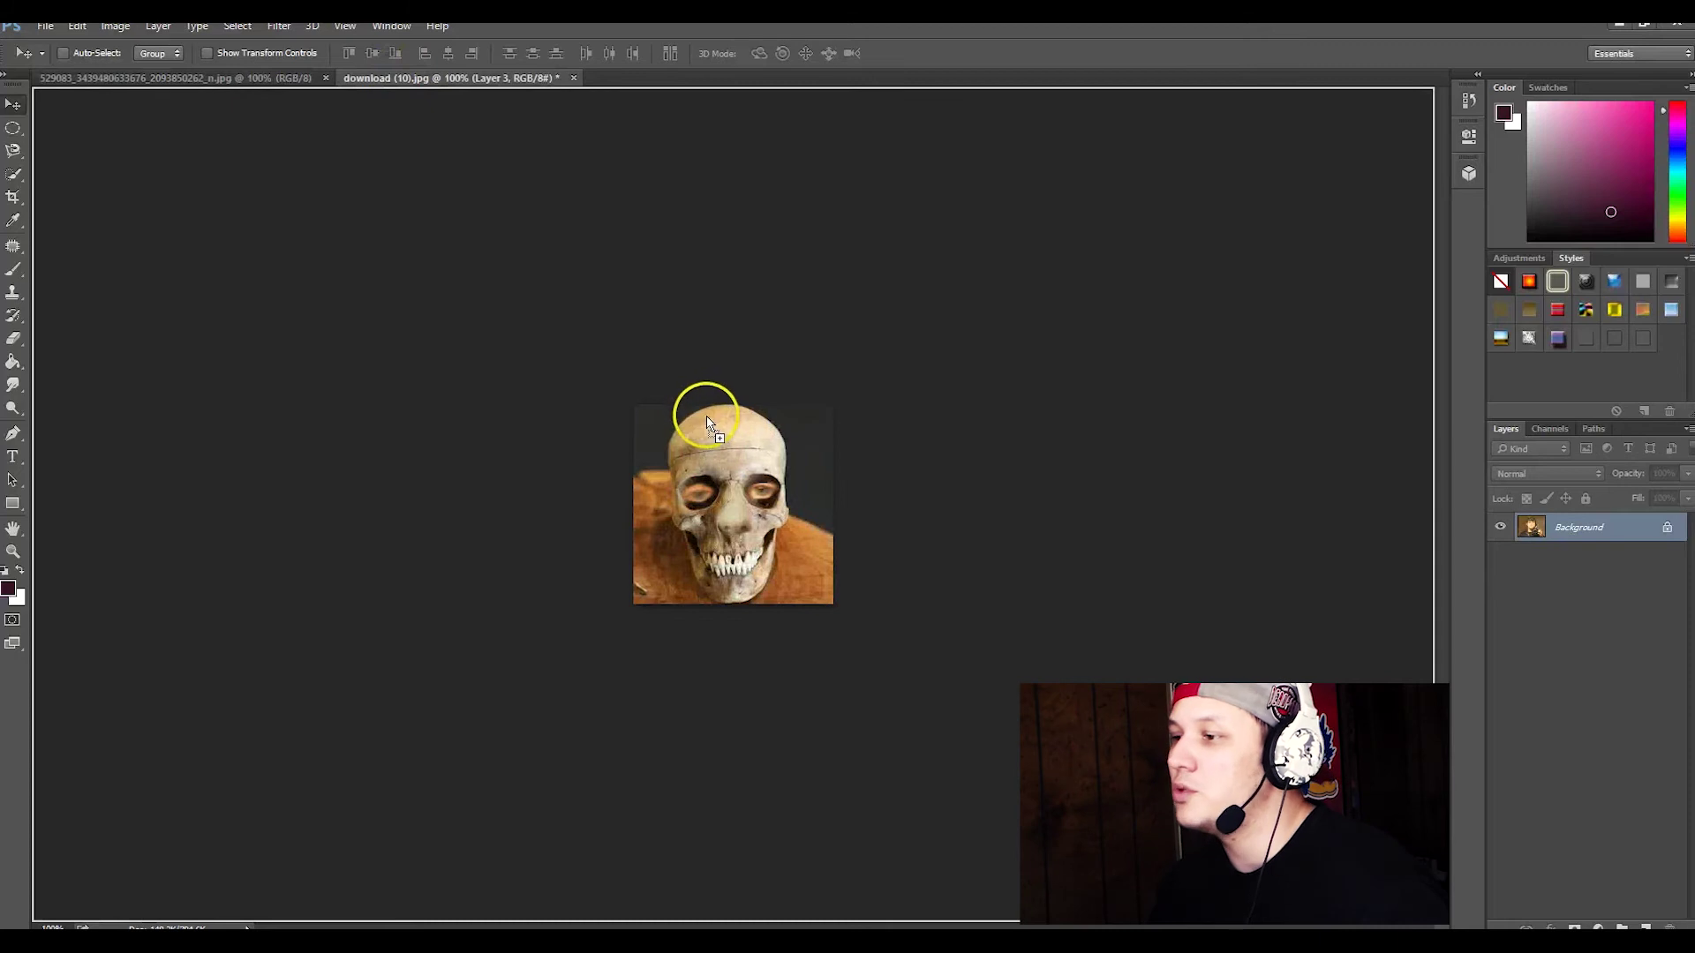
drag(706, 423, 729, 438)
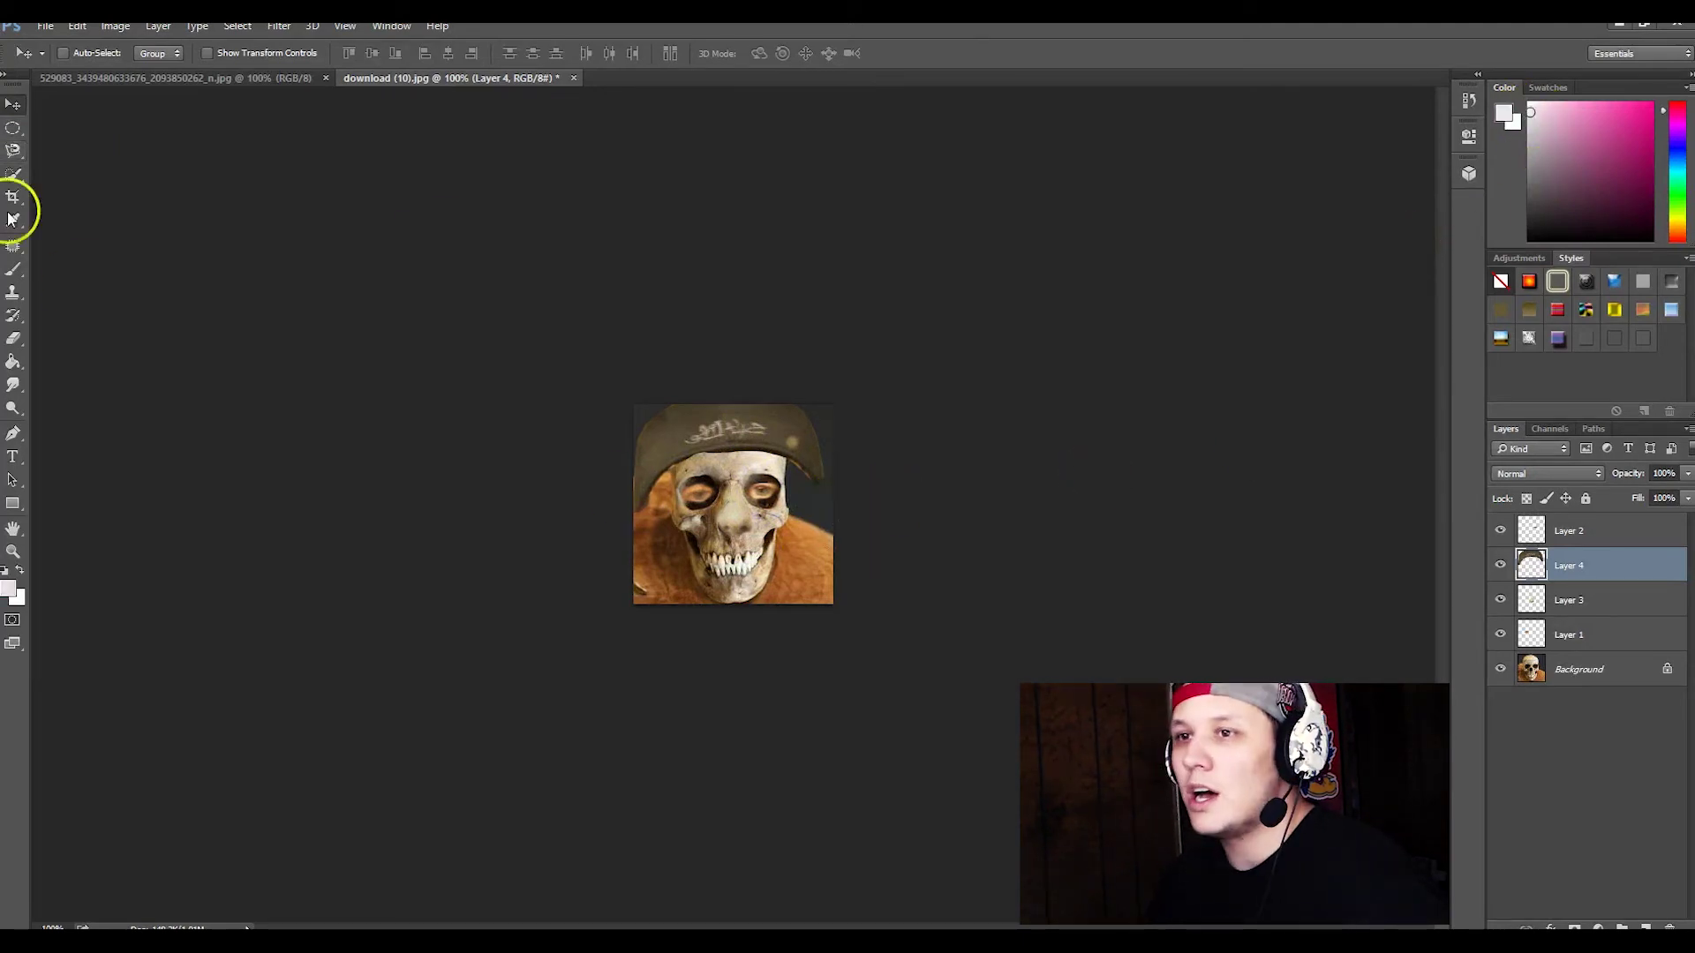
Paint a cigarette in the skull's mouth with a red glowing tip.
click(13, 271)
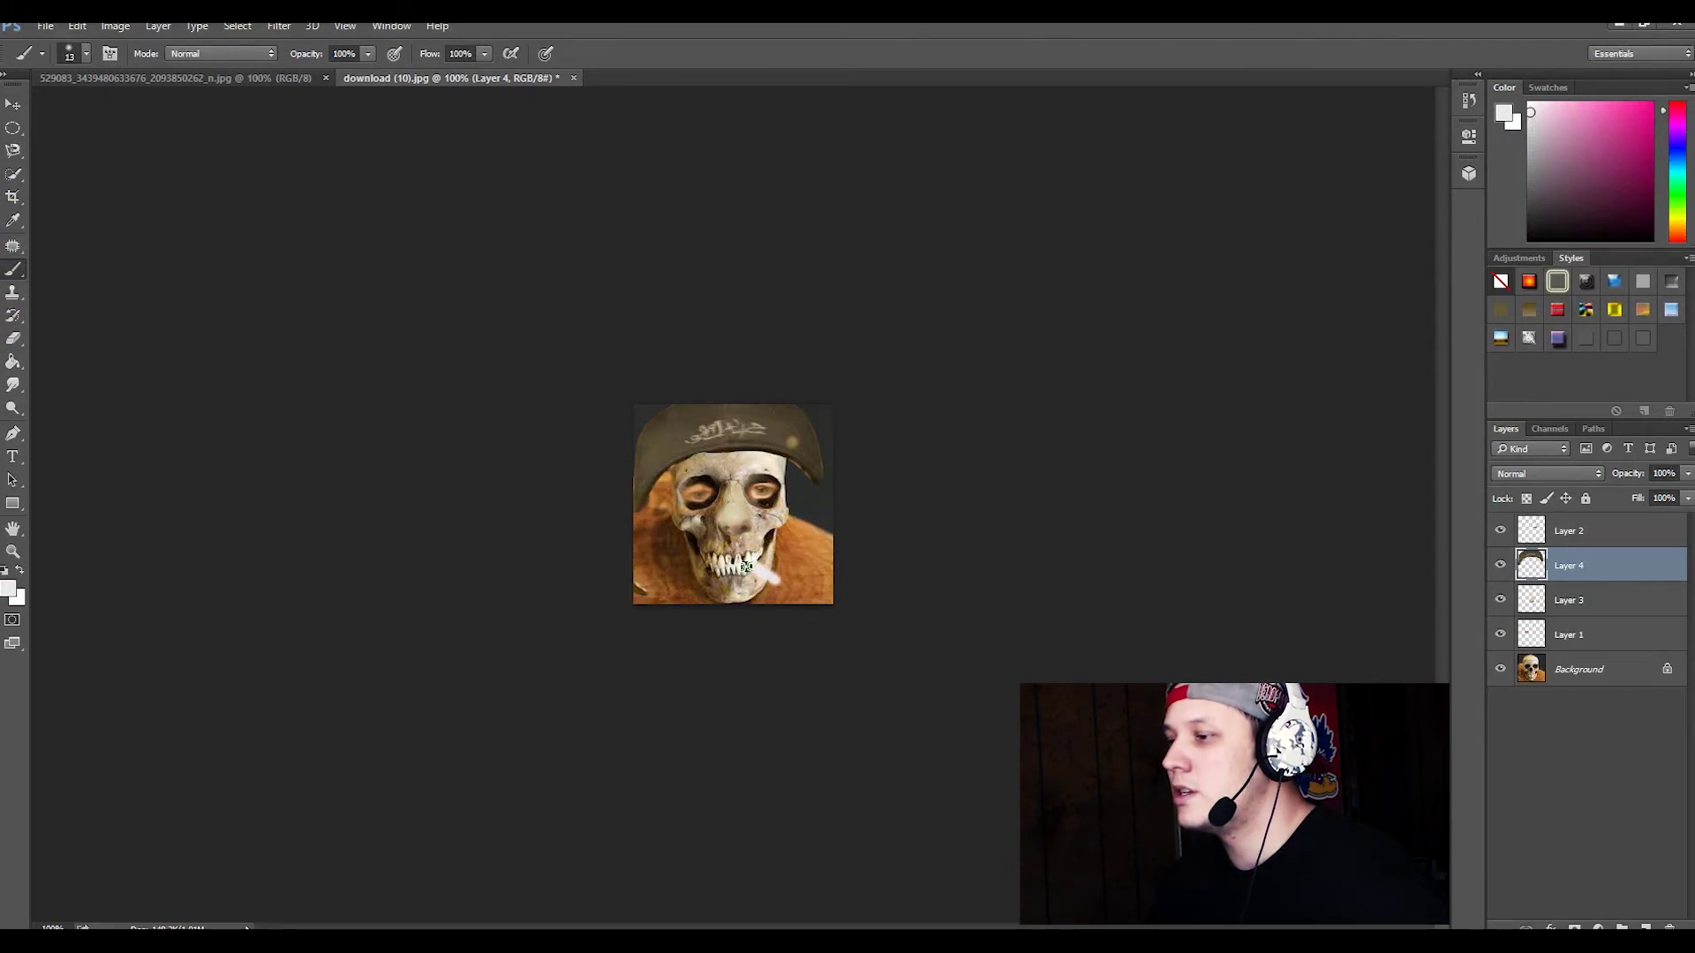
click(1677, 216)
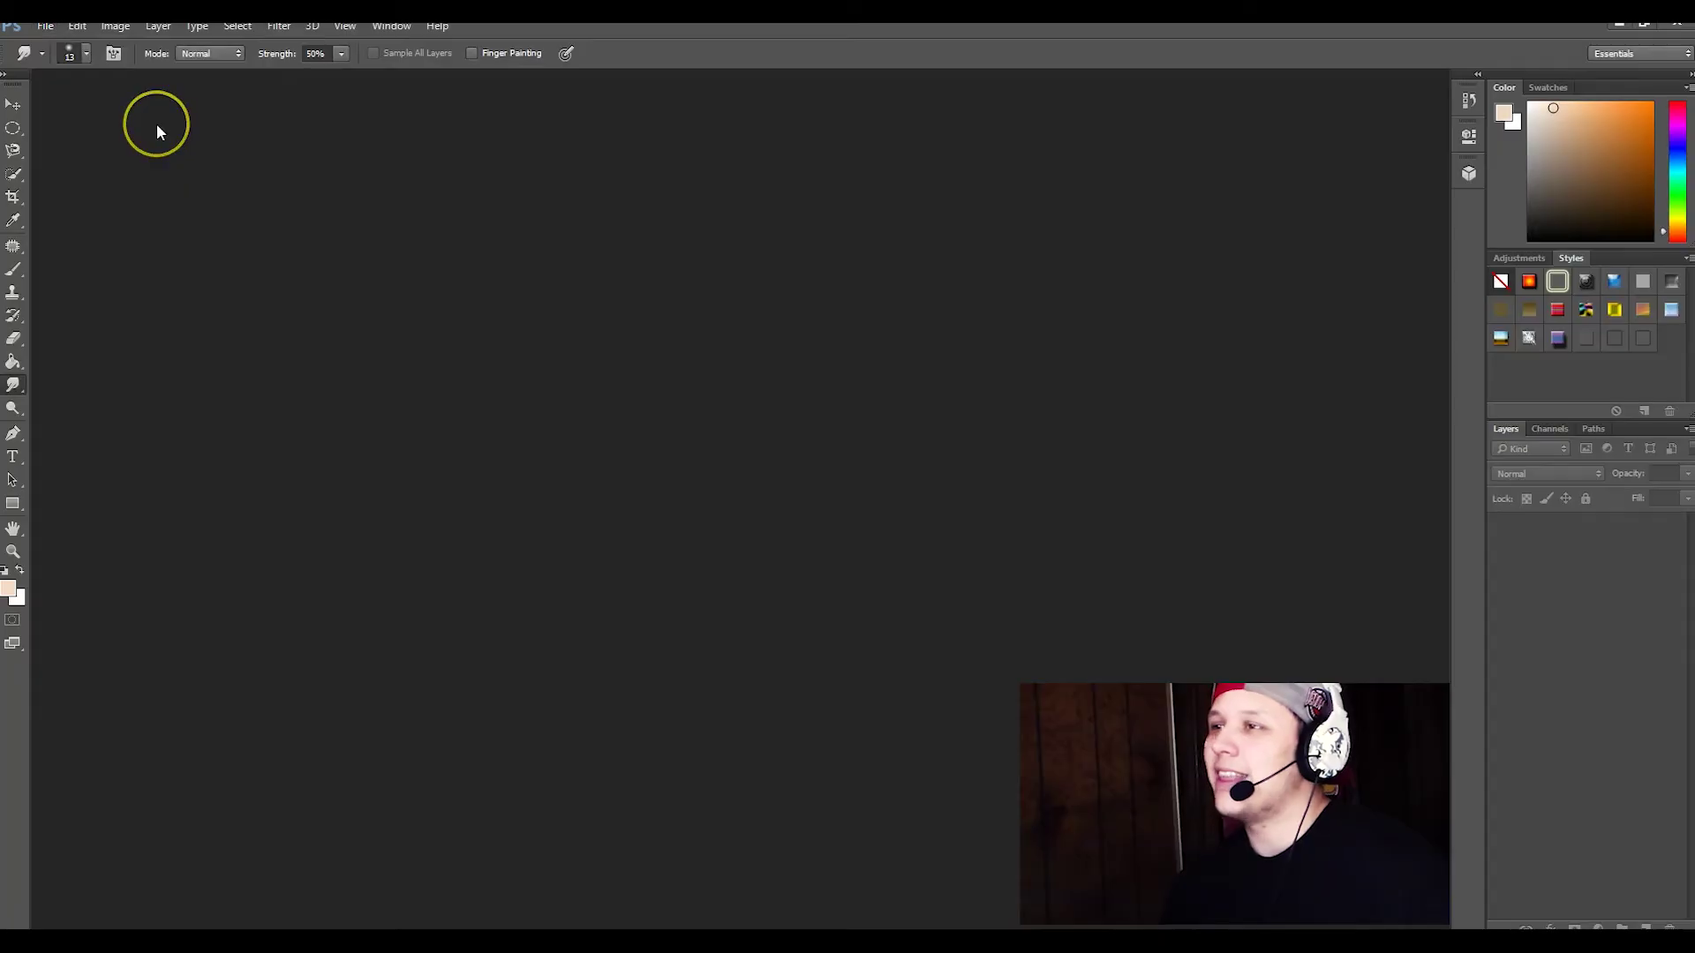
double_click(156, 124)
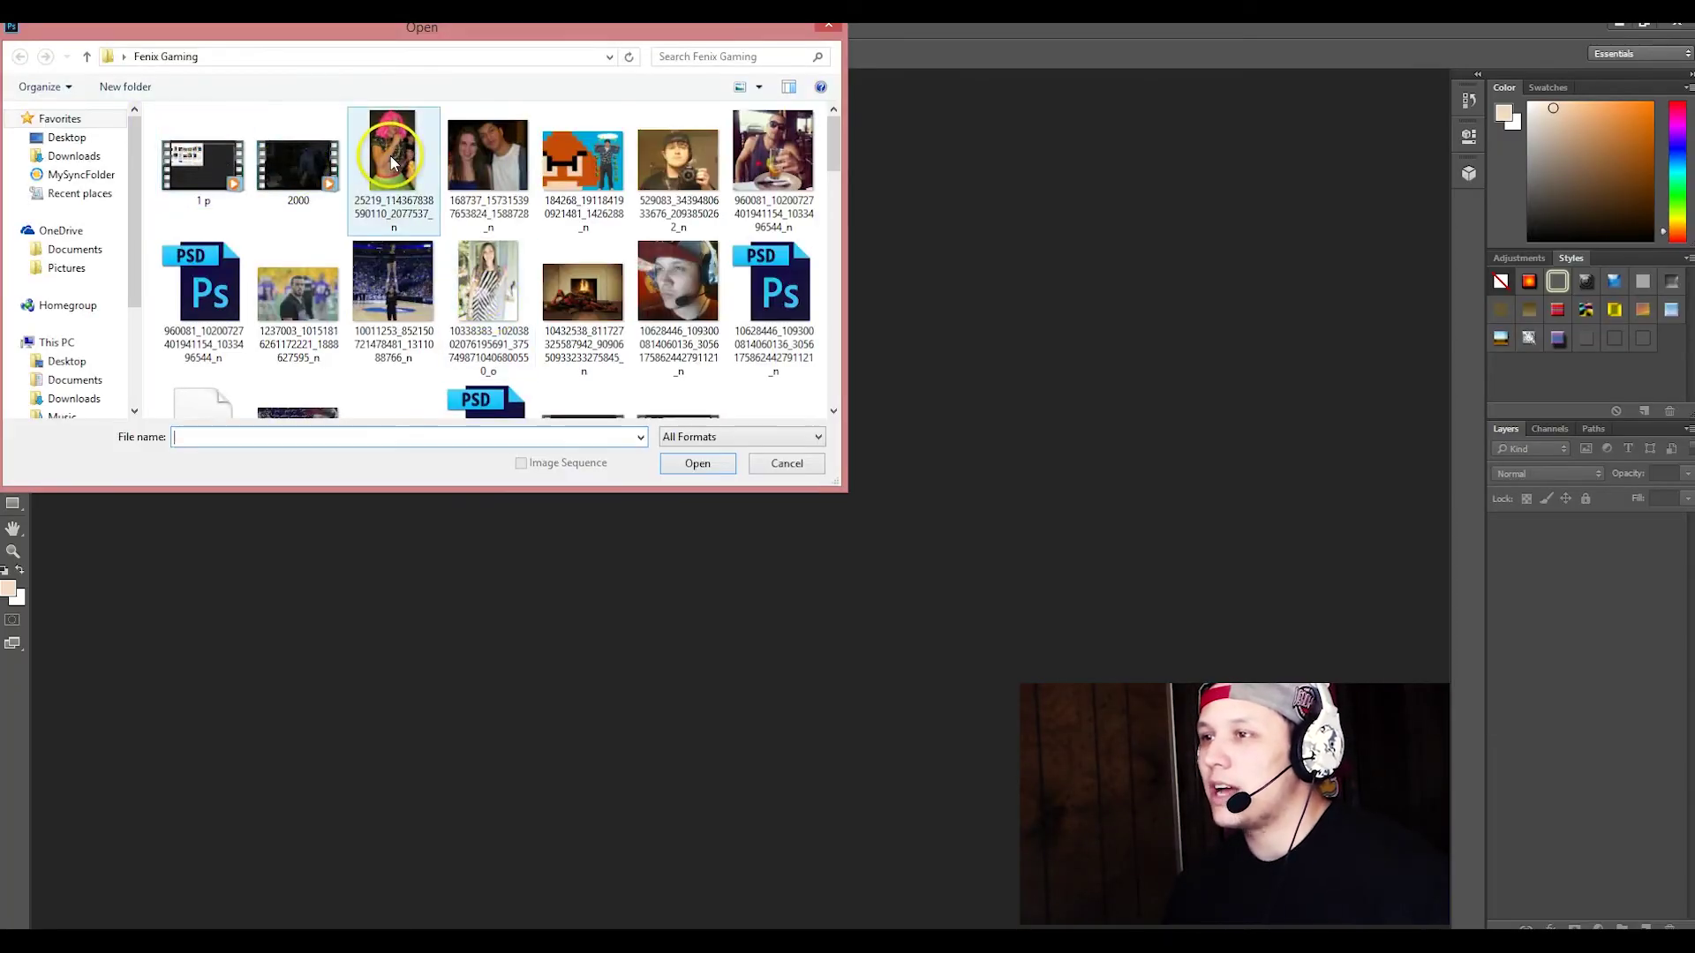
Open the pink-haired dancer photo and drop an oval of the striped-dress woman's face onto hers.
double_click(391, 156)
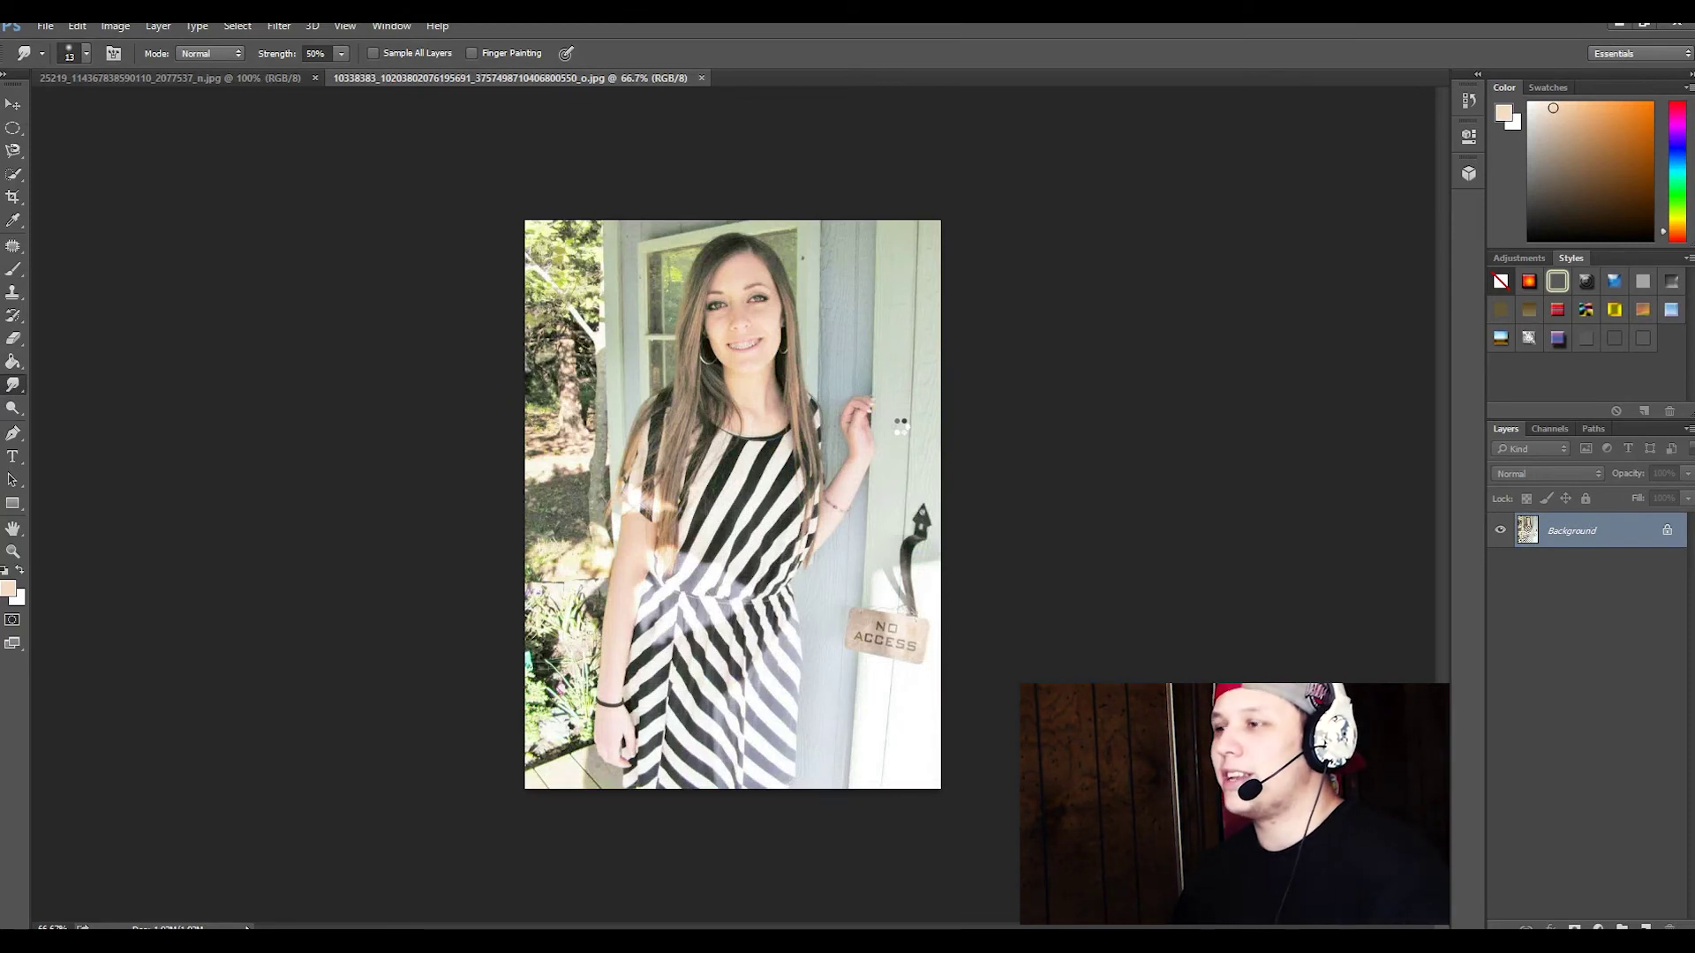
click(14, 128)
mouse_move(747, 313)
mouse_down()
mouse_move(771, 246)
mouse_move(706, 380)
mouse_up()
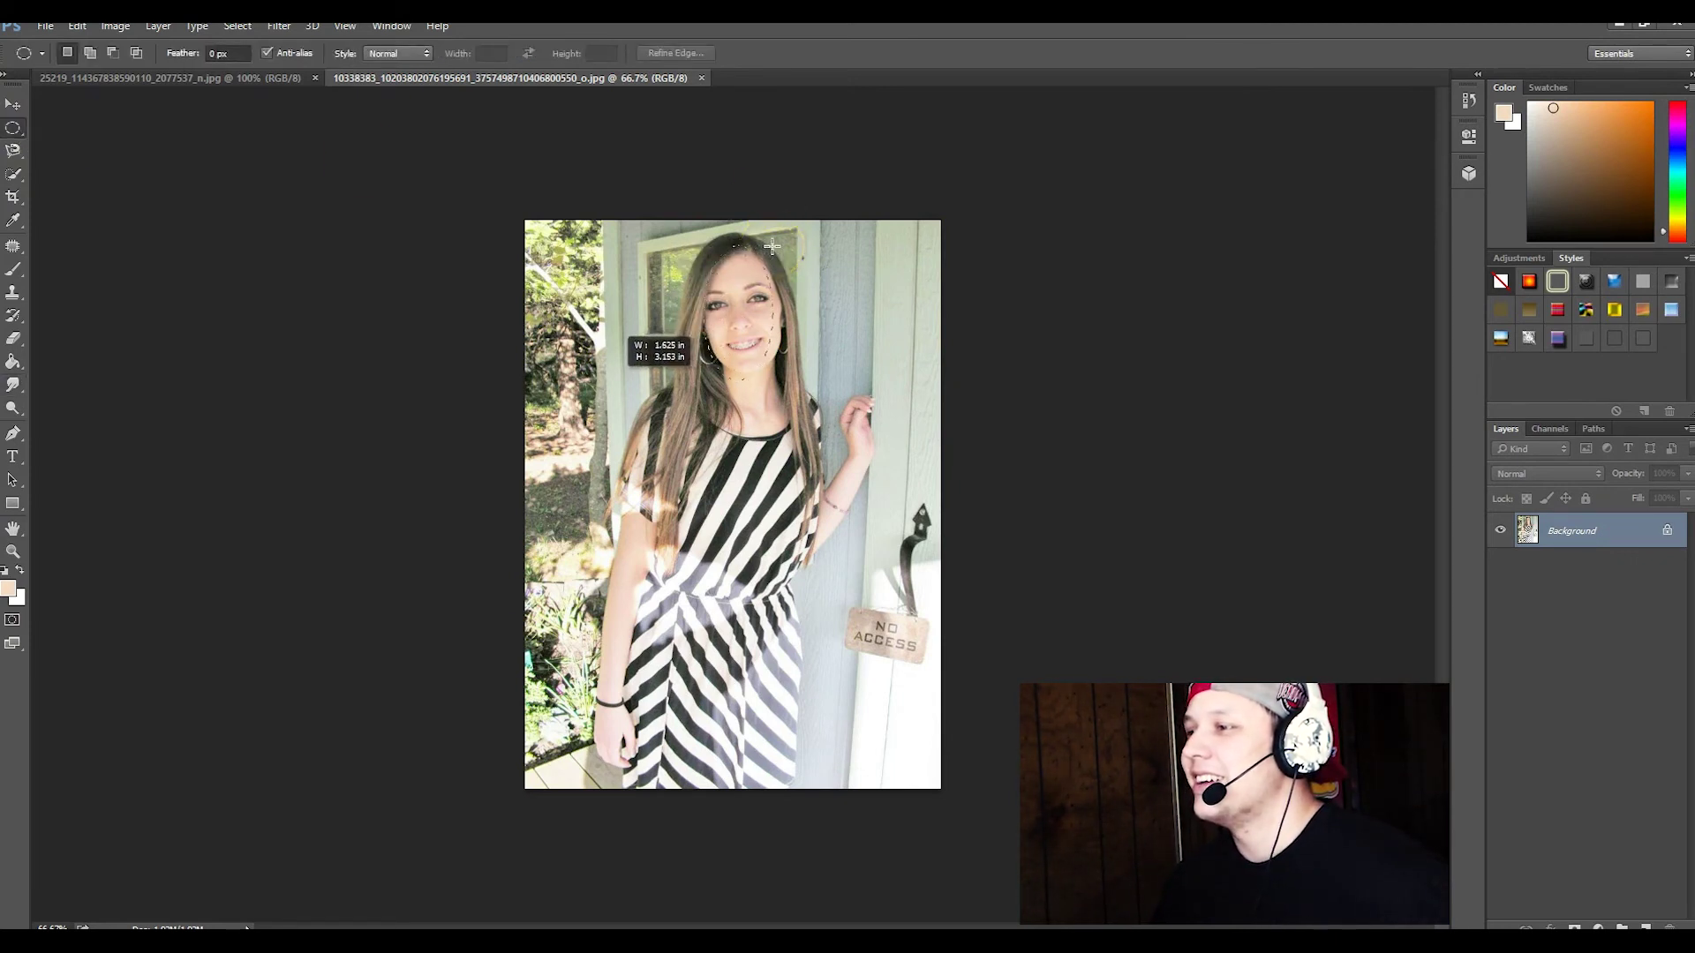
key(v)
drag(771, 246, 762, 365)
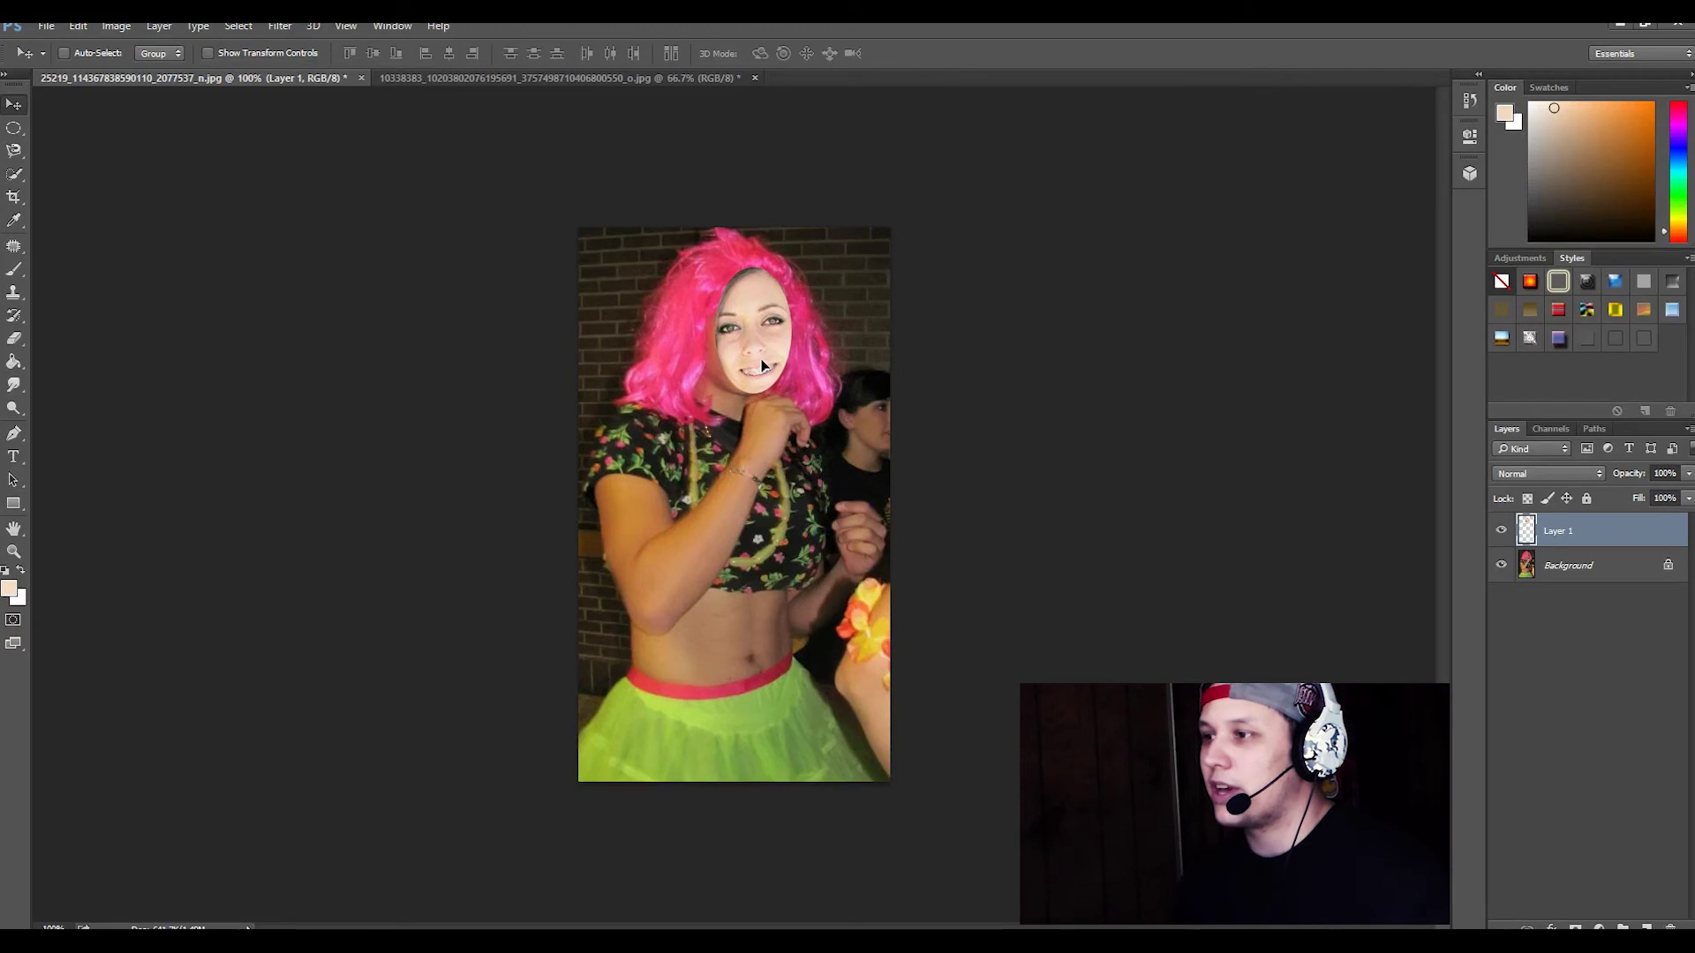
Erase the pasted face's hard right edge so it blends into the dancer's head.
key(e)
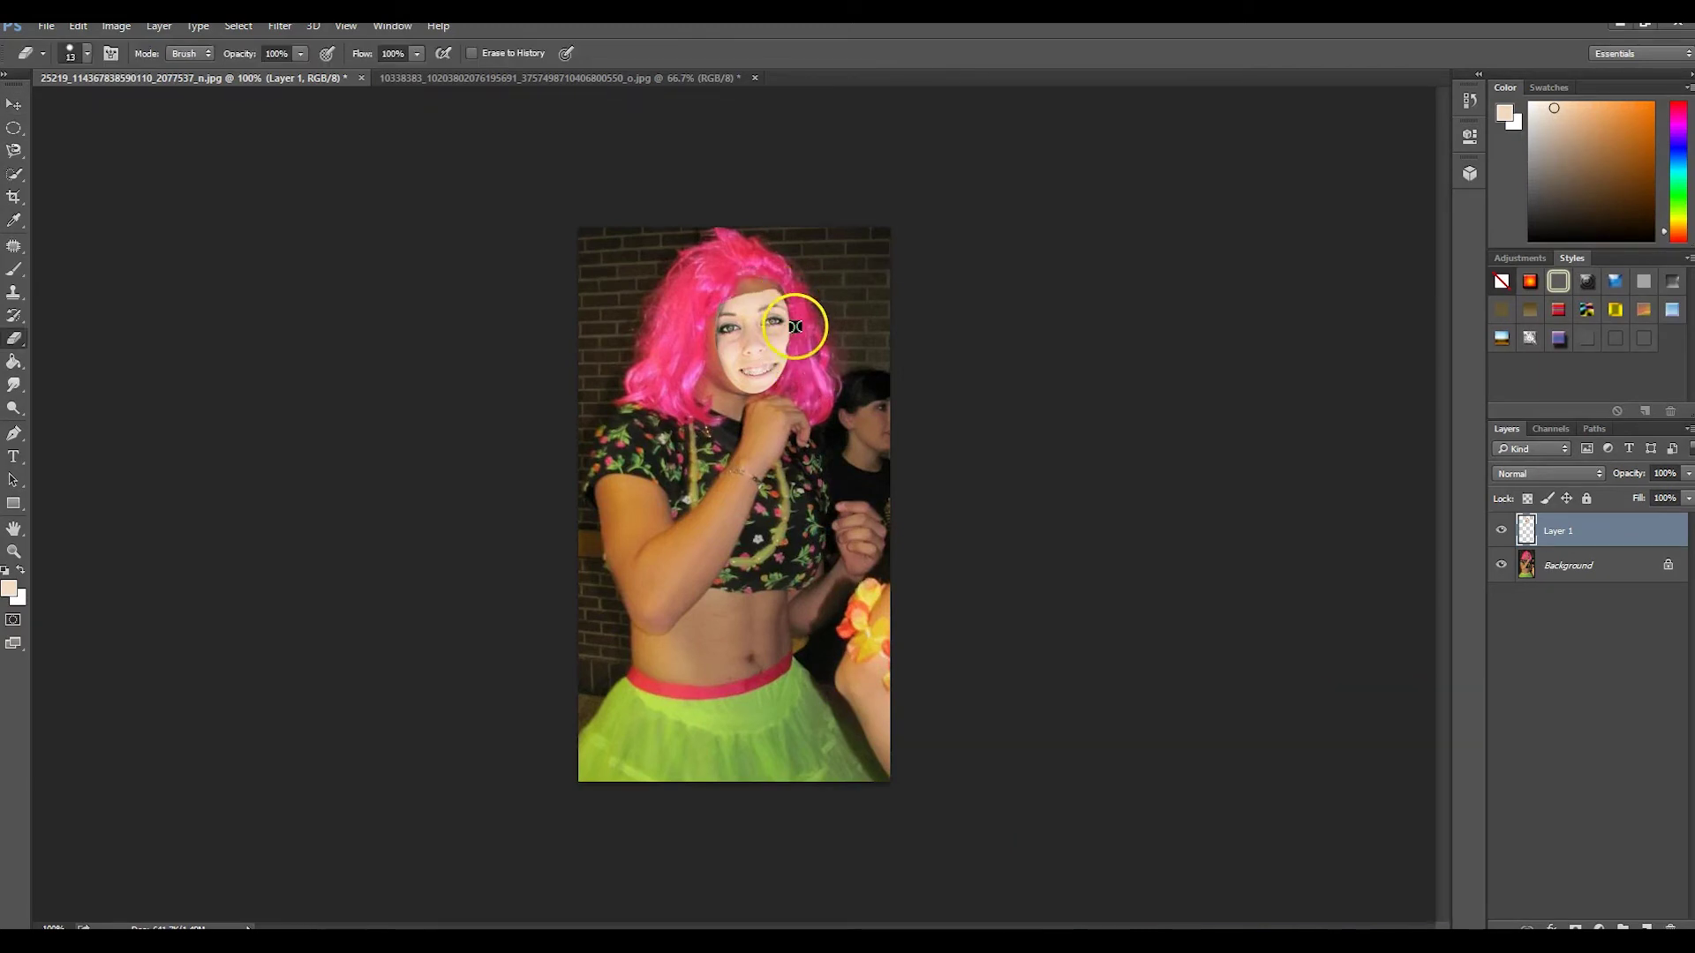
mouse_move(792, 362)
mouse_down()
mouse_move(759, 395)
mouse_move(750, 370)
mouse_up()
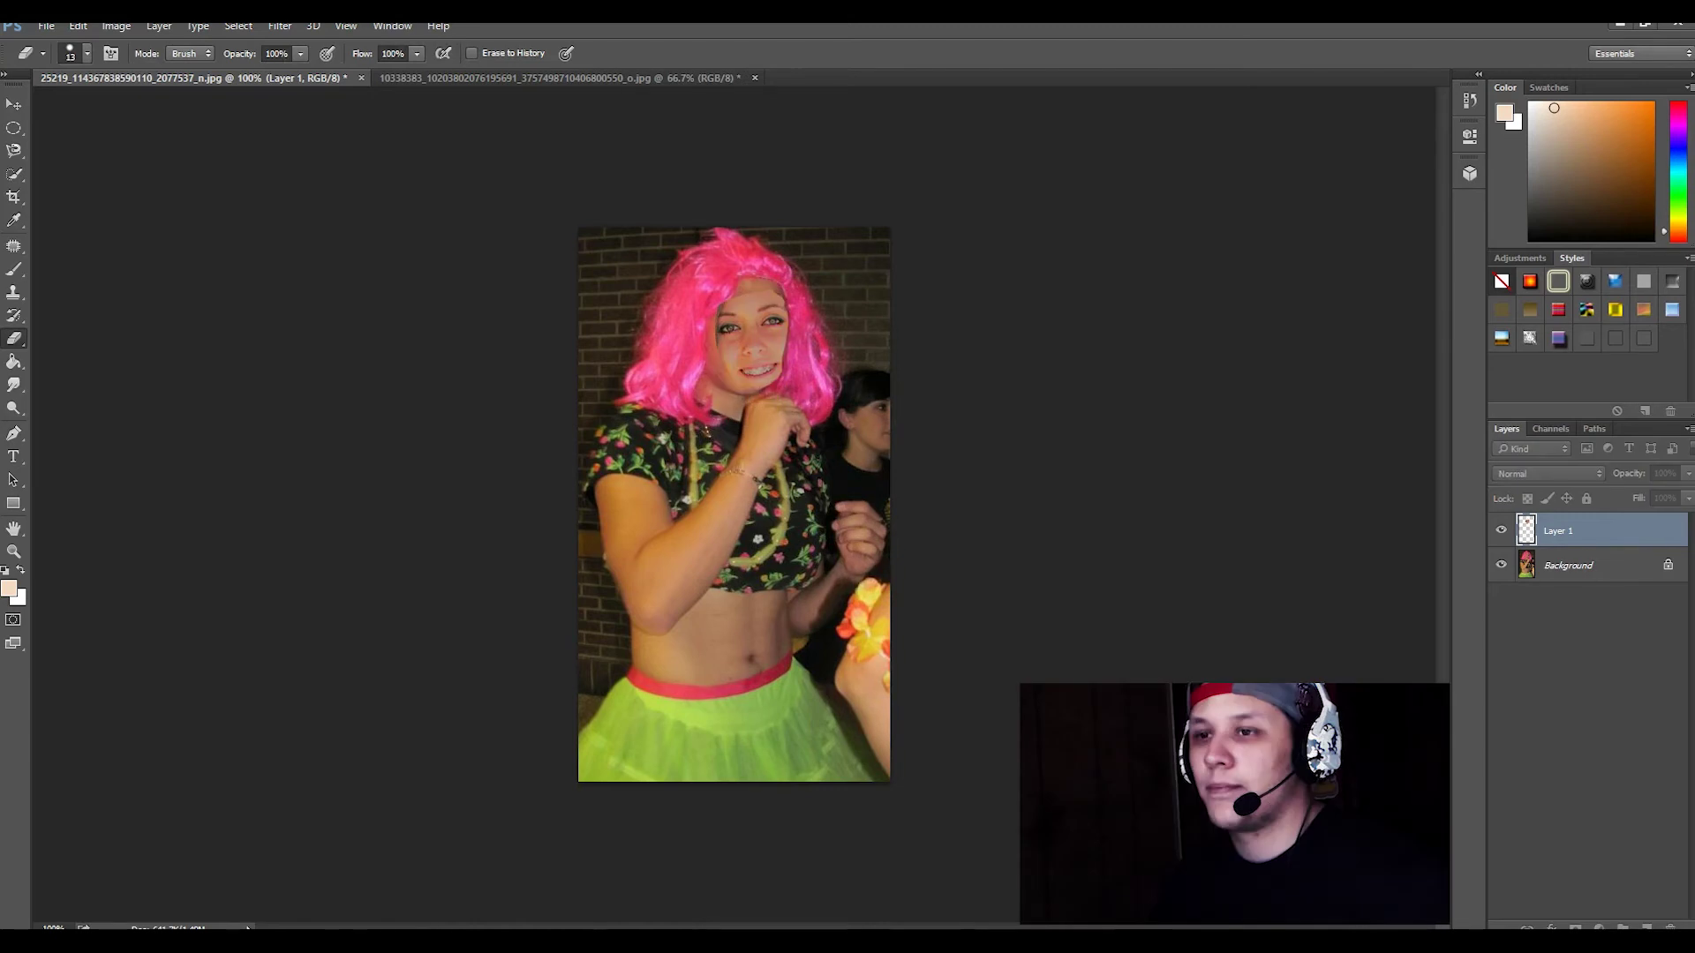
click(14, 385)
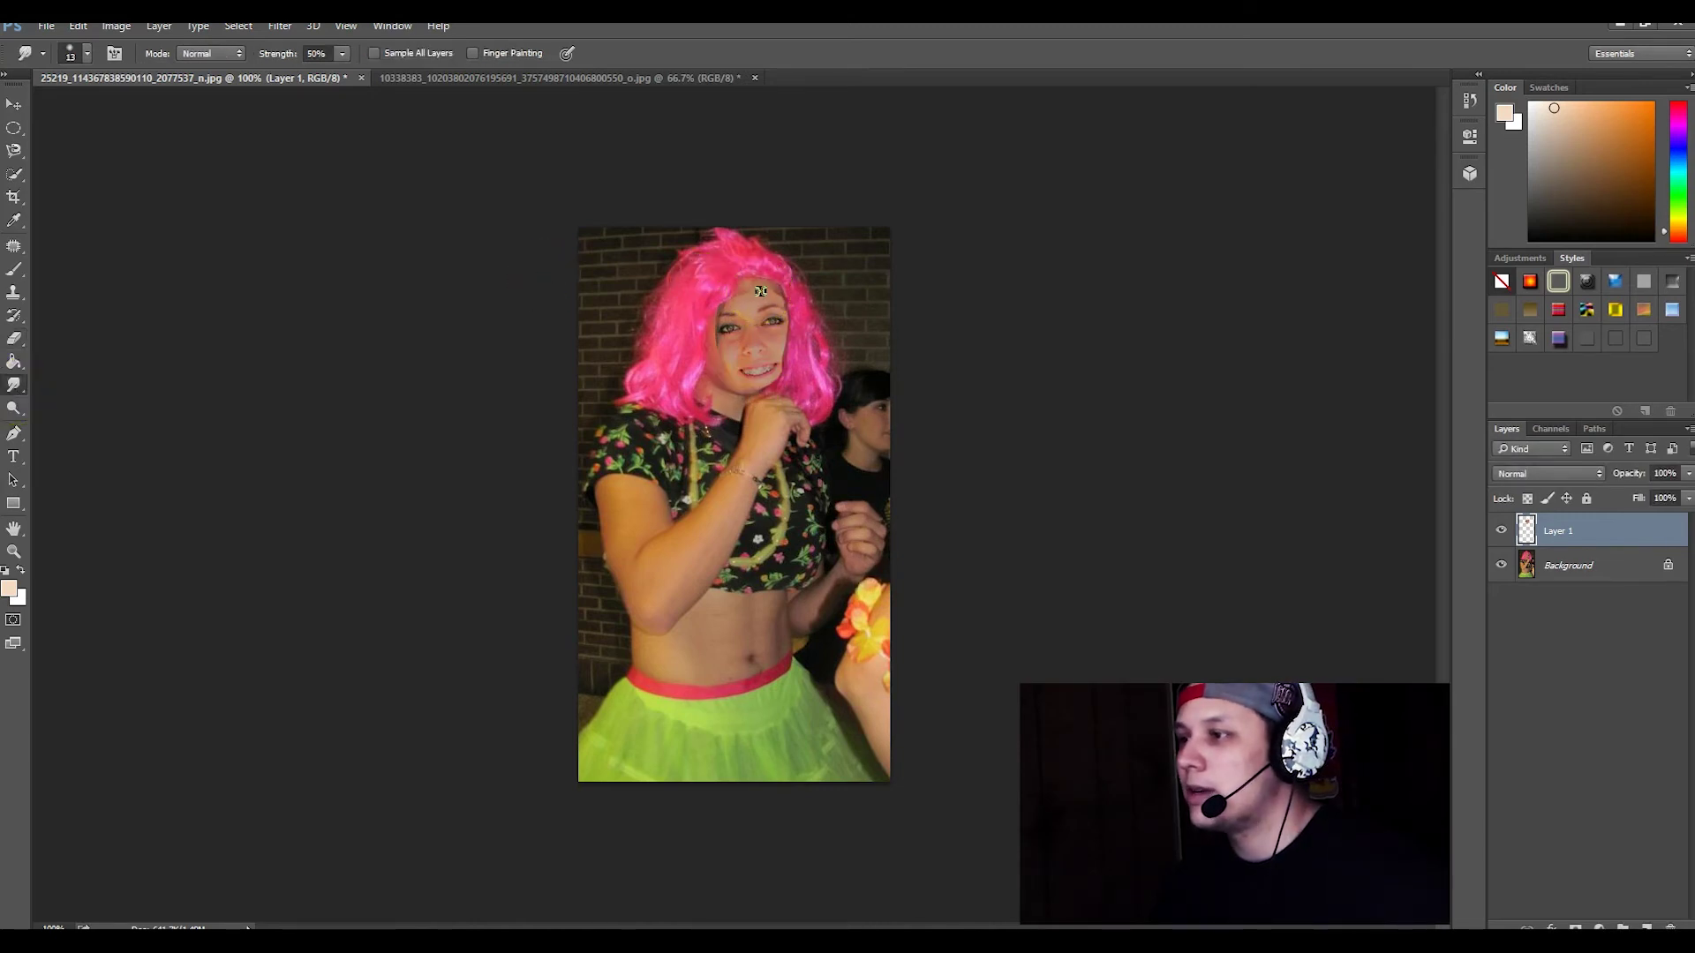